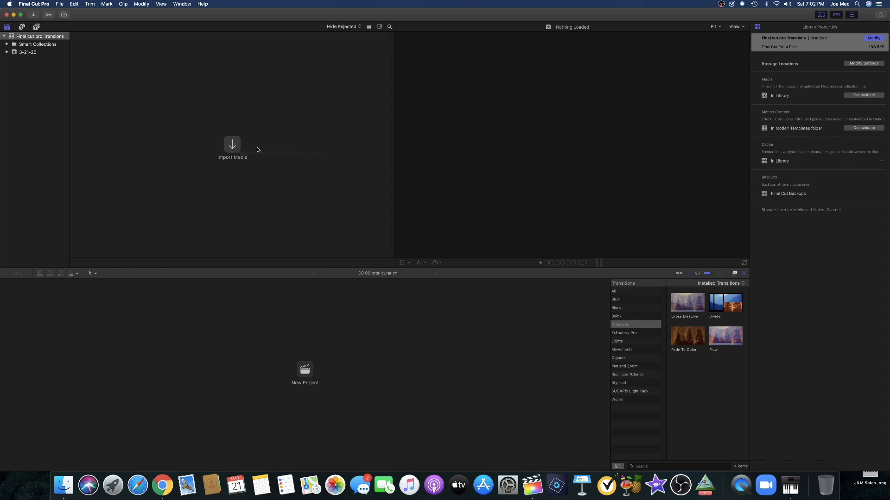
# Import the clips MVI_0667, MVI_0668 and MVI_0669 from the CANON camera into the 3-21-20 event
pyautogui.click(231, 147)
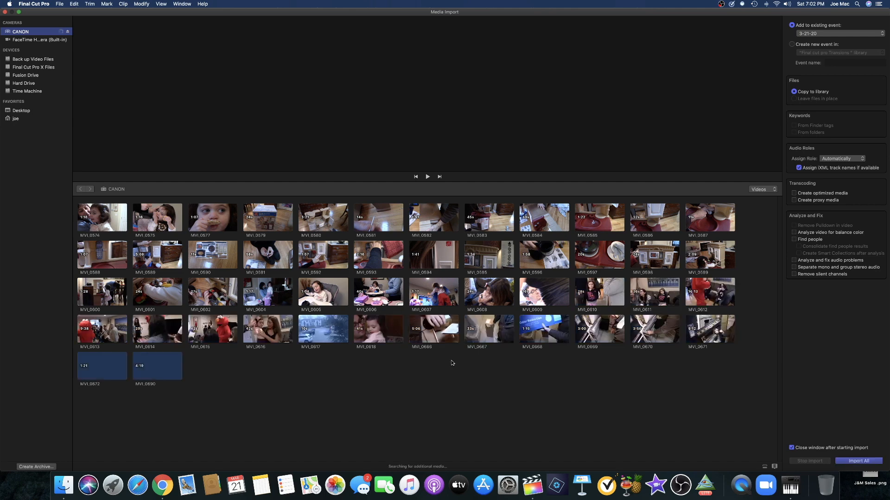
pyautogui.moveTo(490, 364); pyautogui.dragTo(625, 320)
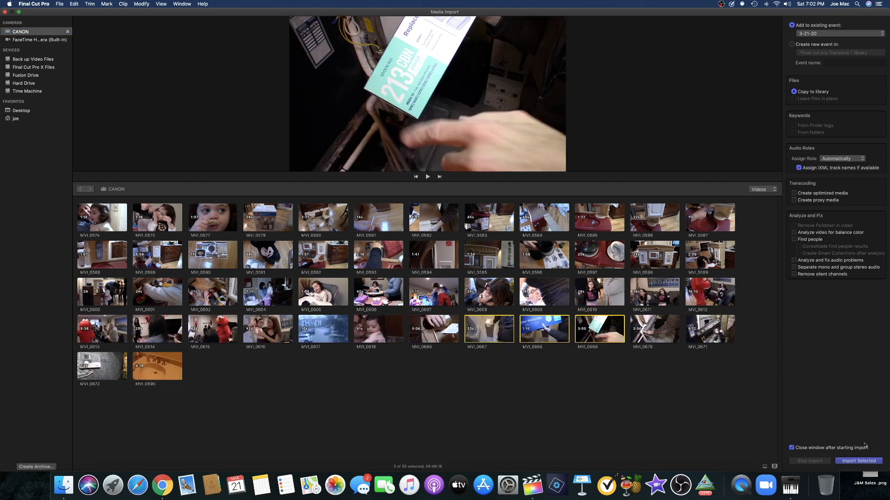
pyautogui.click(858, 461)
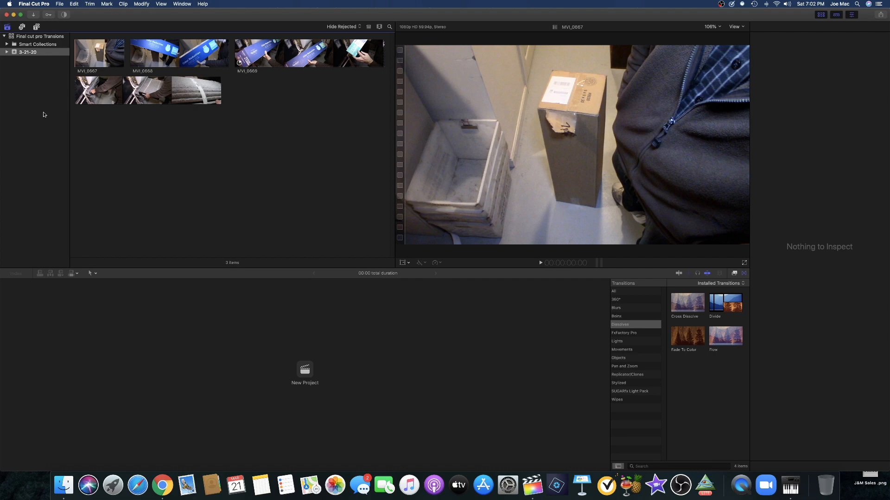
# Create a new project named Cross in the 3-21-20 event with the offered video settings
pyautogui.click(90, 61)
pyautogui.click(305, 371)
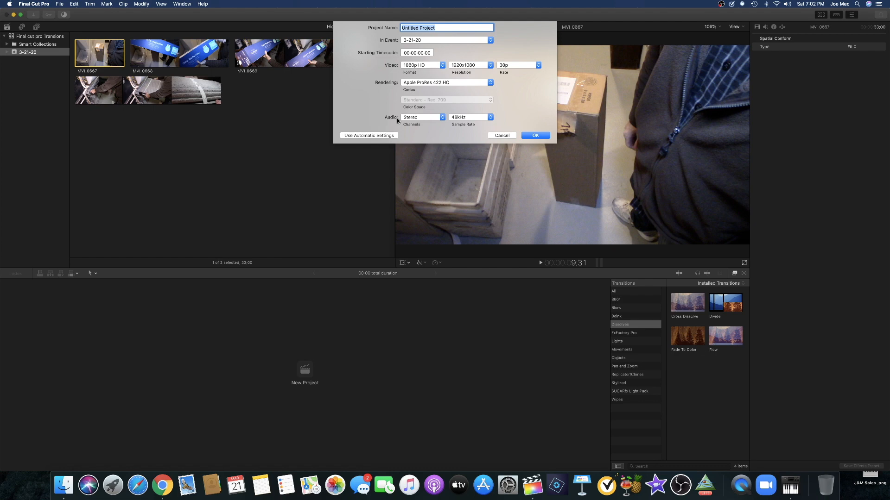
pyautogui.write('Cross')
pyautogui.click(528, 136)
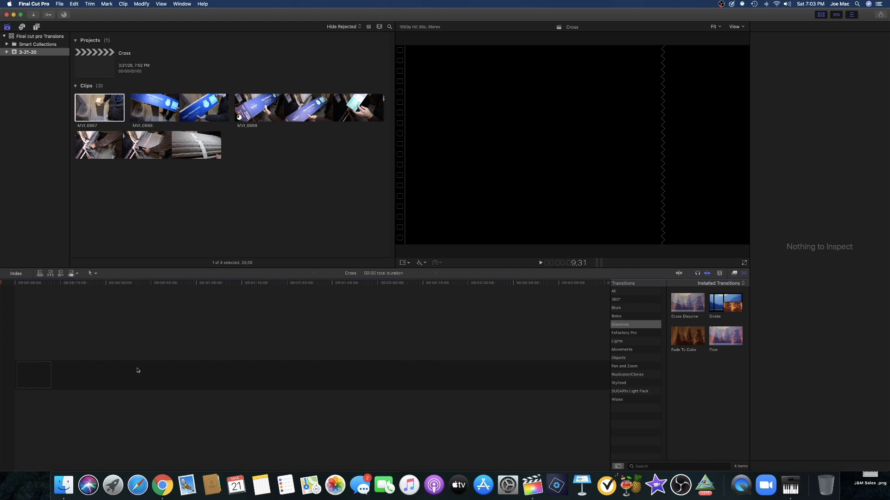
# Set the start of the MVI_0667 range at about 11:12 and place that portion at the beginning of the timeline
pyautogui.click(102, 109)
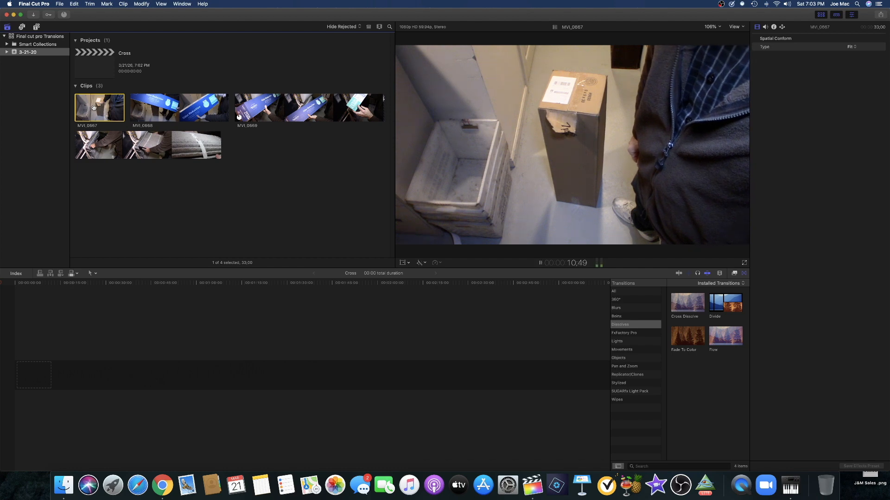
pyautogui.press('i')
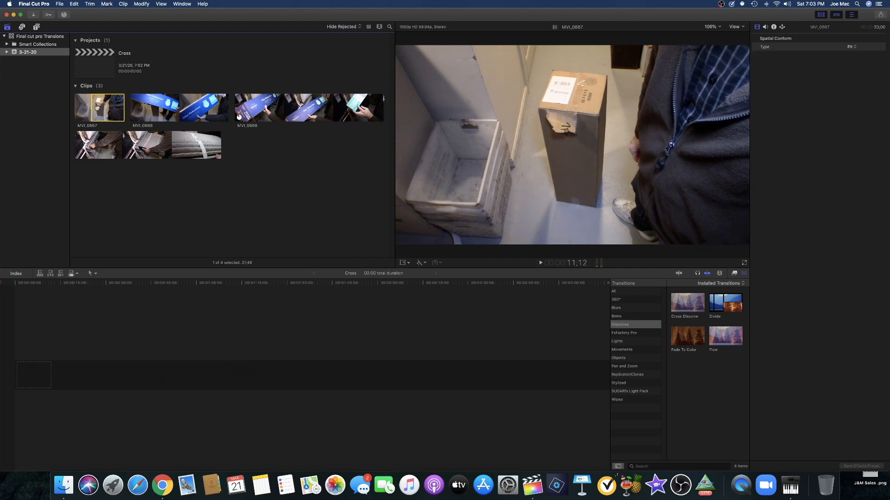
pyautogui.moveTo(101, 113); pyautogui.dragTo(25, 379)
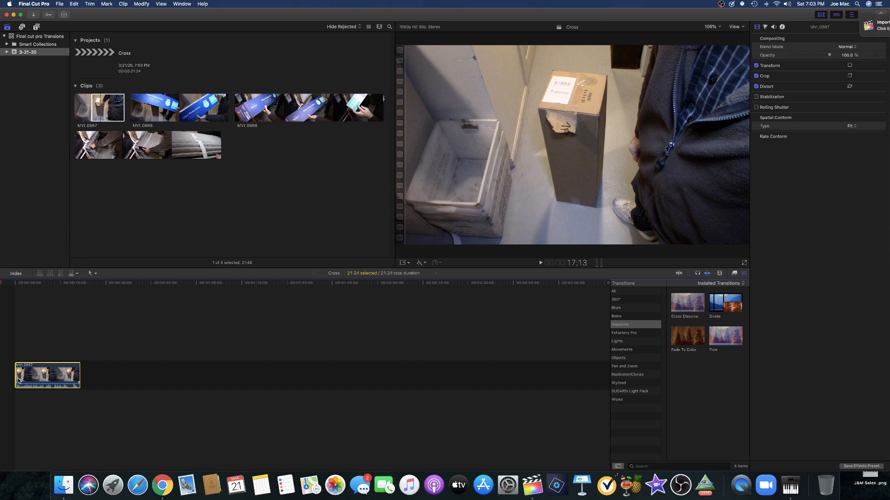
# Apply the default Cross Dissolve transition to the start of the MVI_0667 clip in the timeline
pyautogui.click(15, 376)
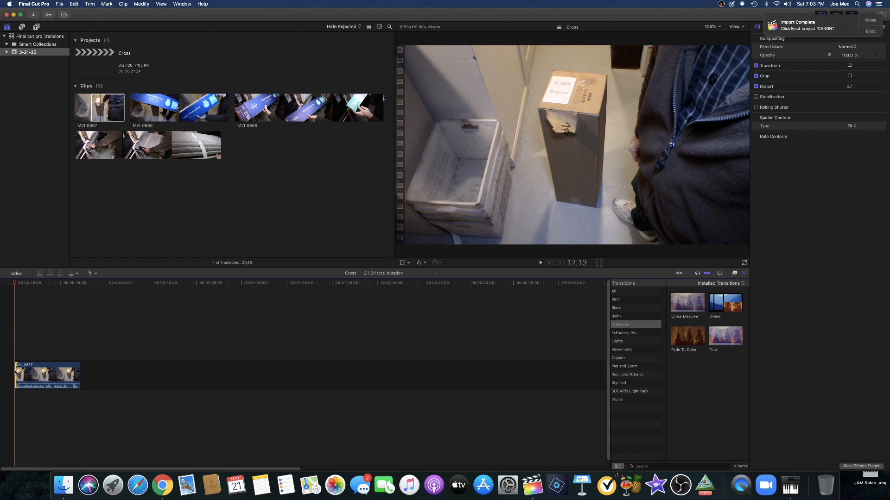
pyautogui.press('super+t')
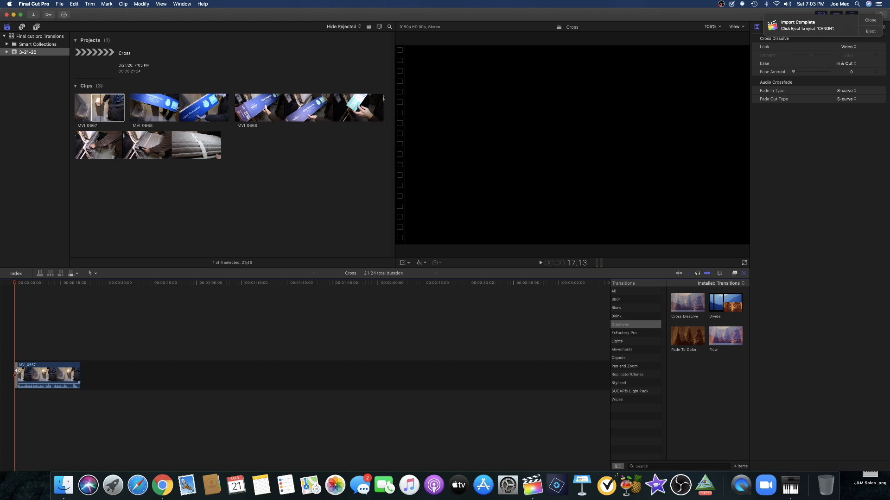
pyautogui.moveTo(16, 371); pyautogui.dragTo(28, 376)
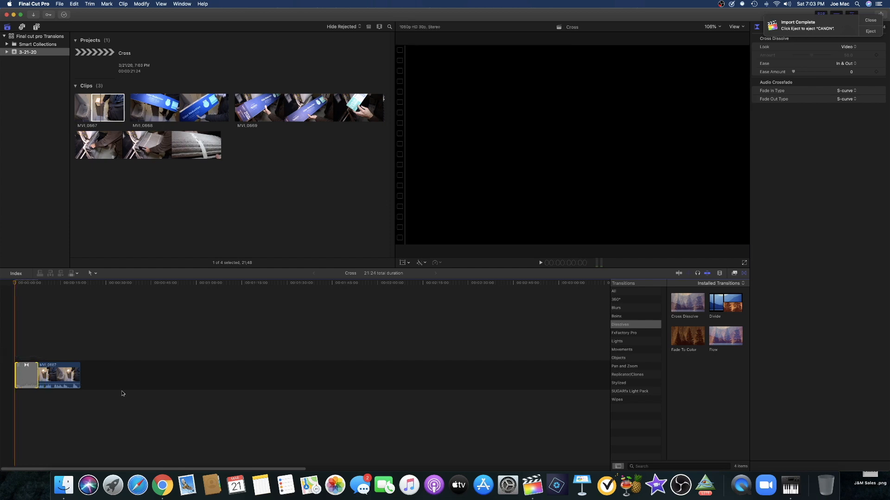
pyautogui.hotkey('shift', 'z')
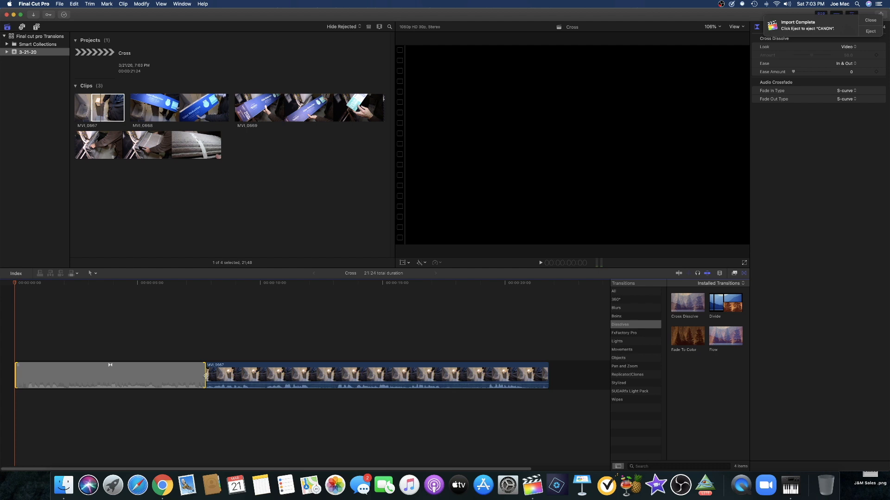
pyautogui.press('super+z')
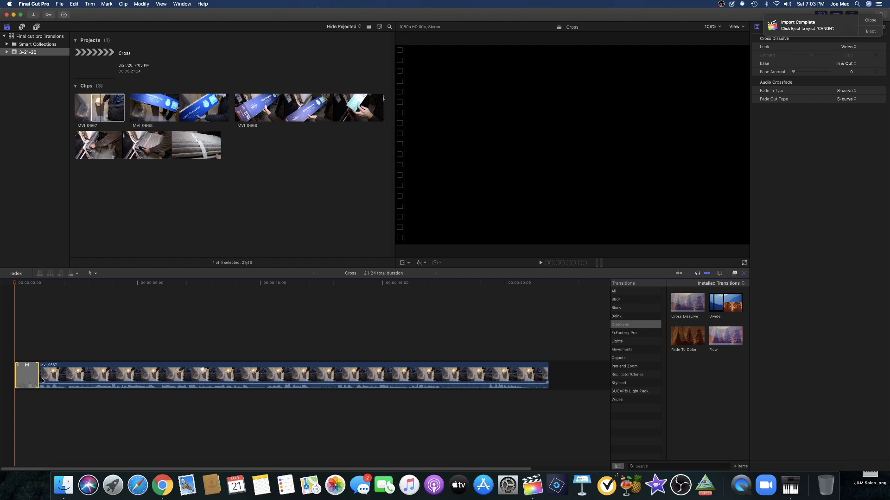
# Lengthen the opening cross dissolve to about 1.6 seconds and play back the fade-in from the start
pyautogui.moveTo(39, 375); pyautogui.dragTo(55, 375)
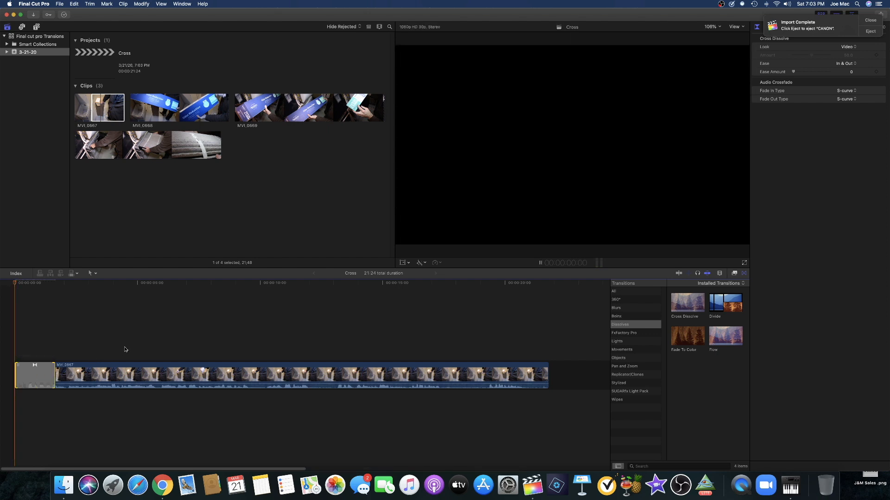
pyautogui.press('space')
pyautogui.press('space')
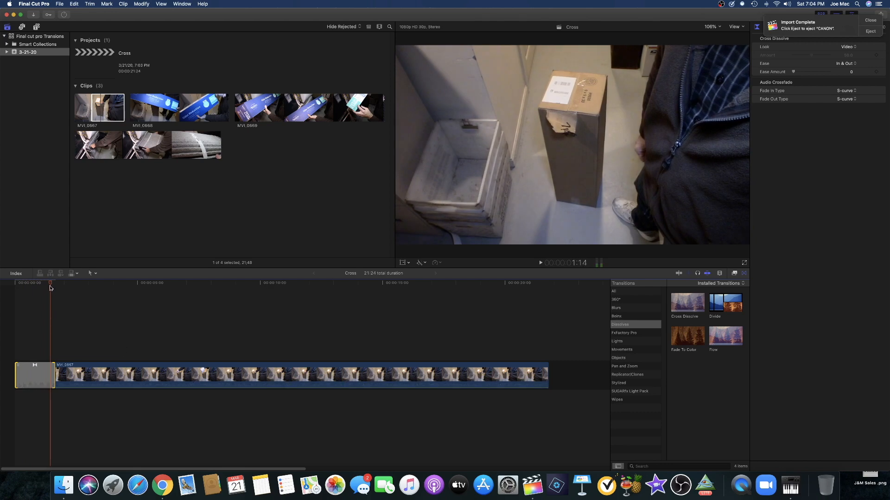
pyautogui.press('Home')
pyautogui.press('space')
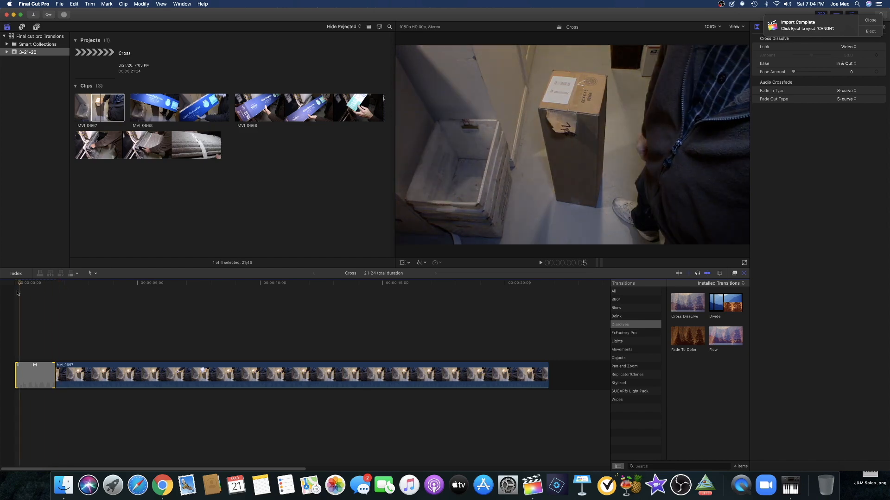
pyautogui.press('space')
pyautogui.press('Home')
# Lengthen the opening cross dissolve to about 2.4 seconds, play it, and extend it further to about 6 seconds
pyautogui.moveTo(56, 376); pyautogui.dragTo(74, 375)
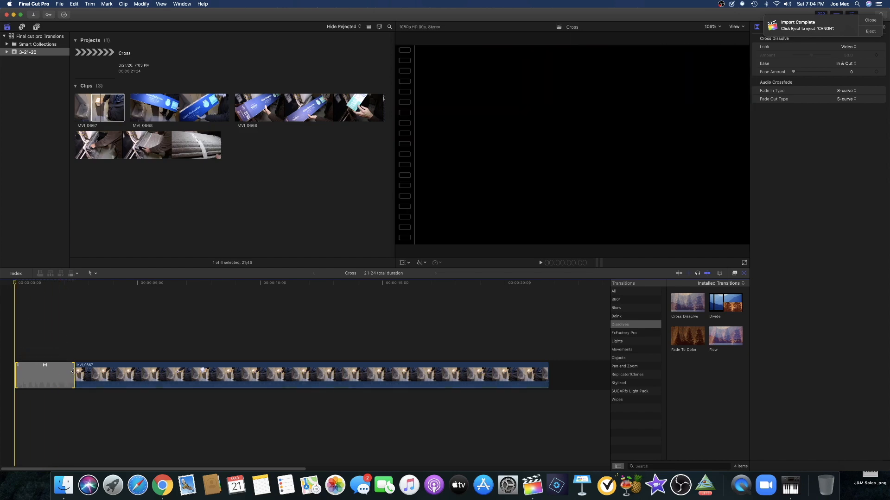
pyautogui.press('space')
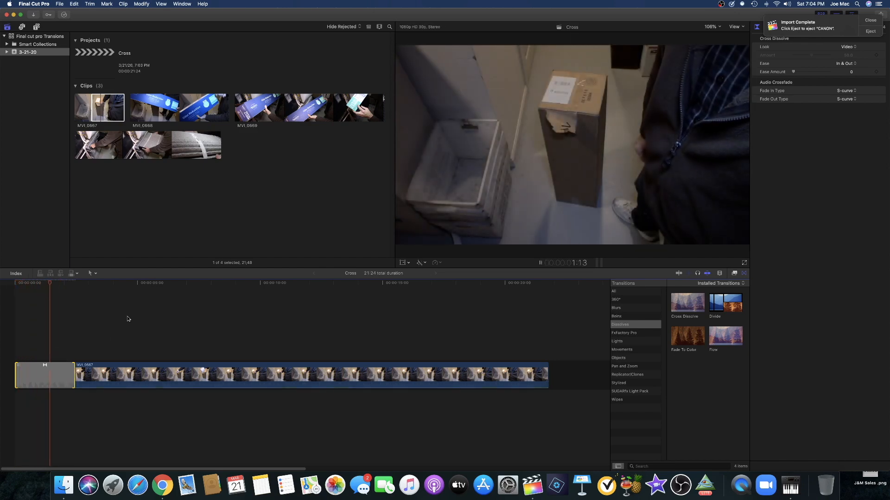
pyautogui.click(96, 367)
pyautogui.moveTo(75, 375); pyautogui.dragTo(168, 373)
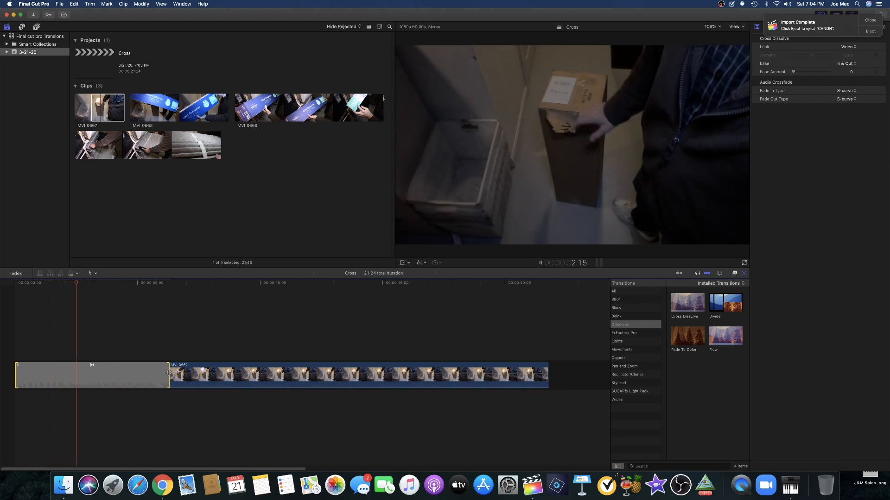
pyautogui.press('space')
# Shorten the opening cross dissolve to about 2 seconds, check the frame at its middle, and extend it to about 5 seconds
pyautogui.moveTo(169, 379); pyautogui.dragTo(65, 379)
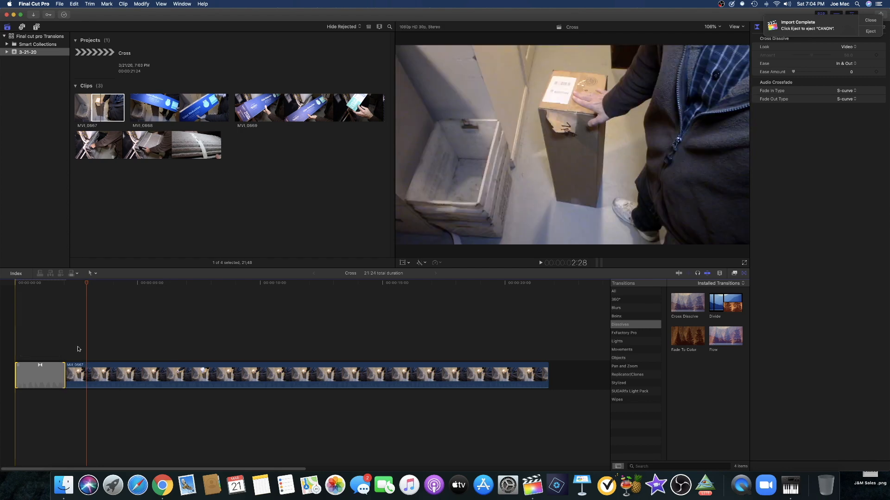
pyautogui.click(33, 304)
pyautogui.click(39, 305)
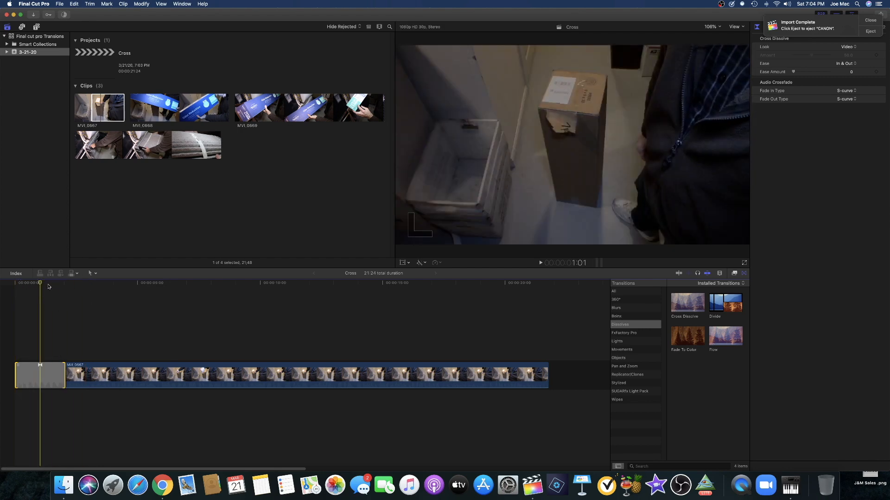
pyautogui.moveTo(65, 378); pyautogui.dragTo(138, 378)
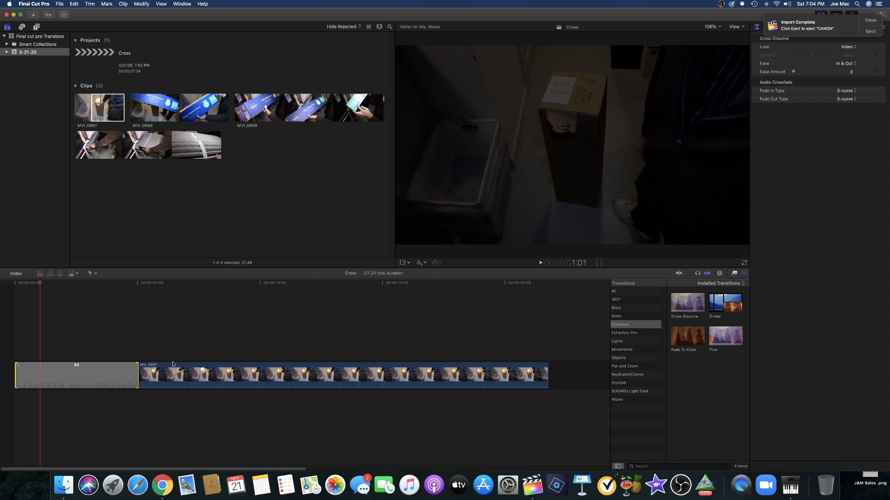
# Shorten the opening cross dissolve to about 1.6 seconds and trim the end of MVI_0667 to a project length of about 9:16
pyautogui.moveTo(137, 382); pyautogui.dragTo(55, 379)
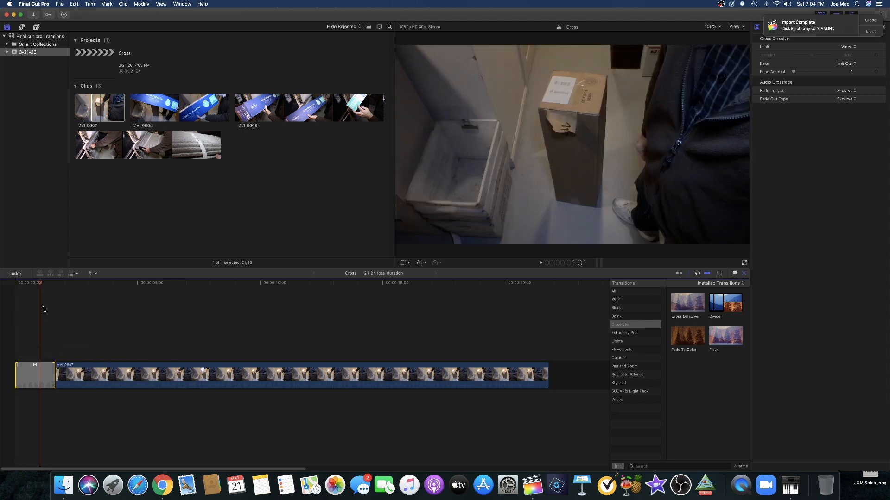
pyautogui.moveTo(19, 294); pyautogui.dragTo(5, 291)
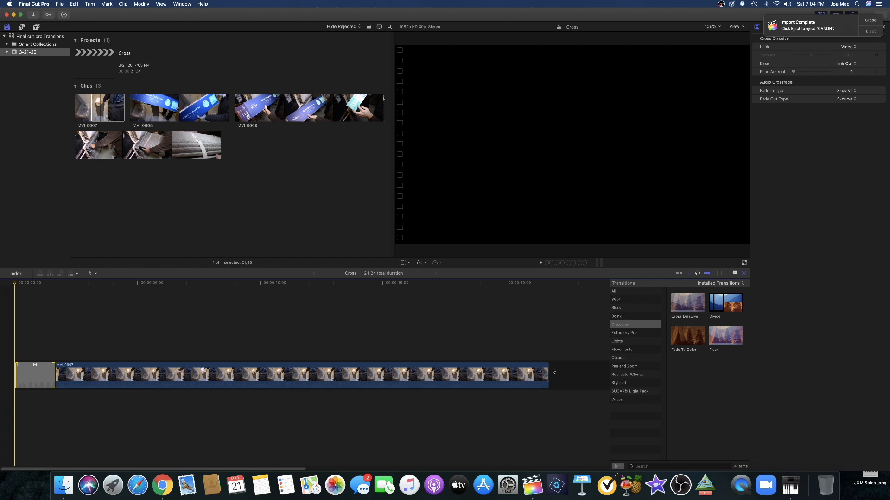
pyautogui.moveTo(549, 373); pyautogui.dragTo(248, 376)
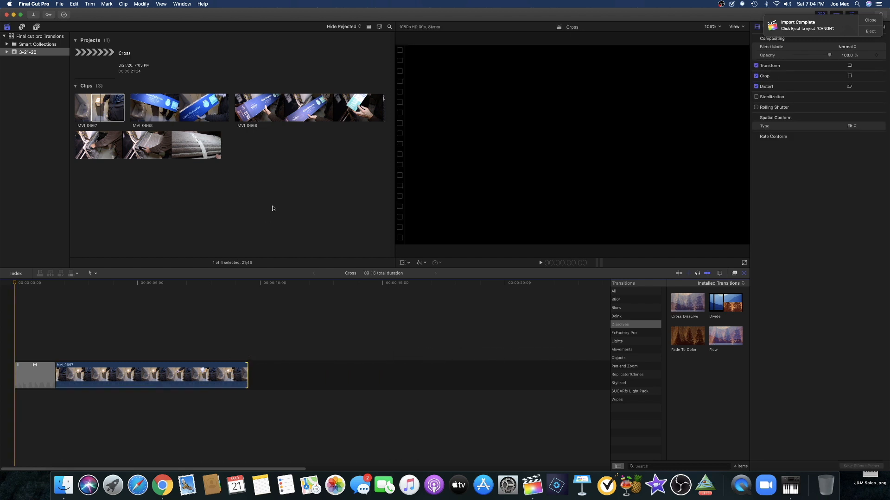
# Append the last 40 seconds or so of MVI_0669 after the MVI_0667 clip and play across the cut
pyautogui.click(195, 150)
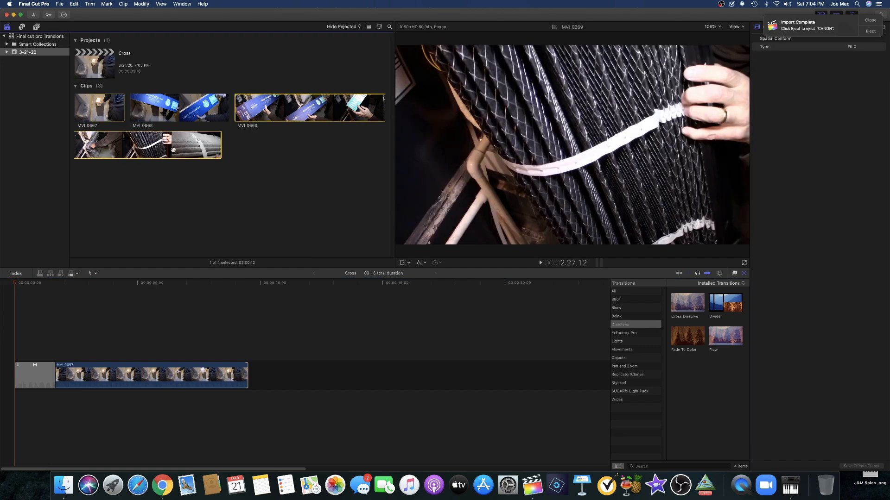
pyautogui.moveTo(235, 113); pyautogui.dragTo(292, 359)
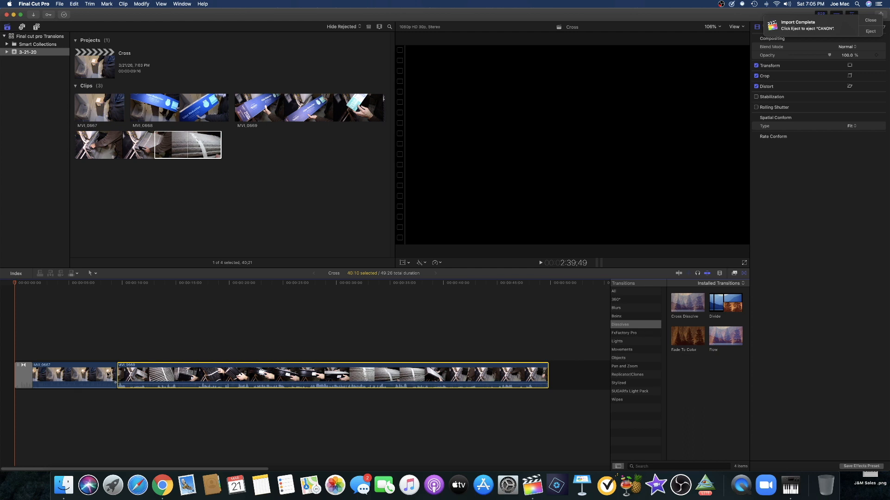
pyautogui.moveTo(16, 285); pyautogui.dragTo(109, 291)
pyautogui.moveTo(157, 384); pyautogui.dragTo(154, 392)
pyautogui.press('space')
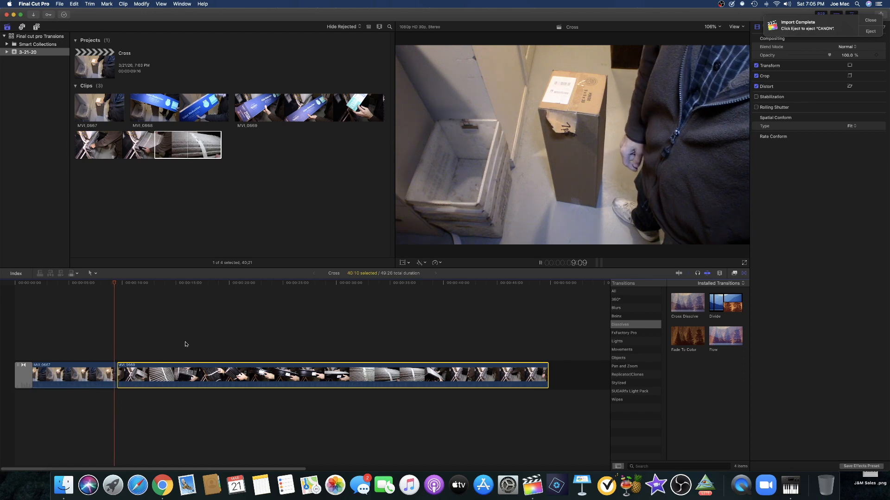
pyautogui.press('space')
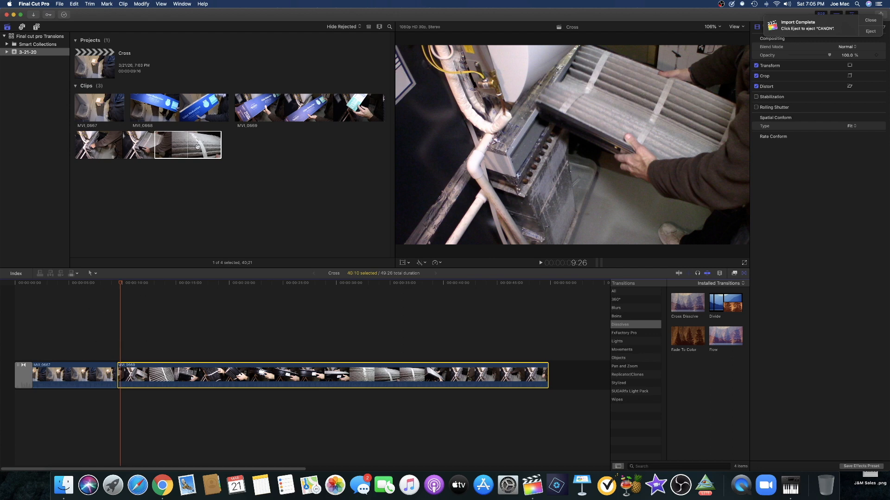
# Connect the latter part of MVI_0668, about 47 seconds long, above the MVI_0669 clip just after the cut
pyautogui.moveTo(198, 146); pyautogui.dragTo(159, 199)
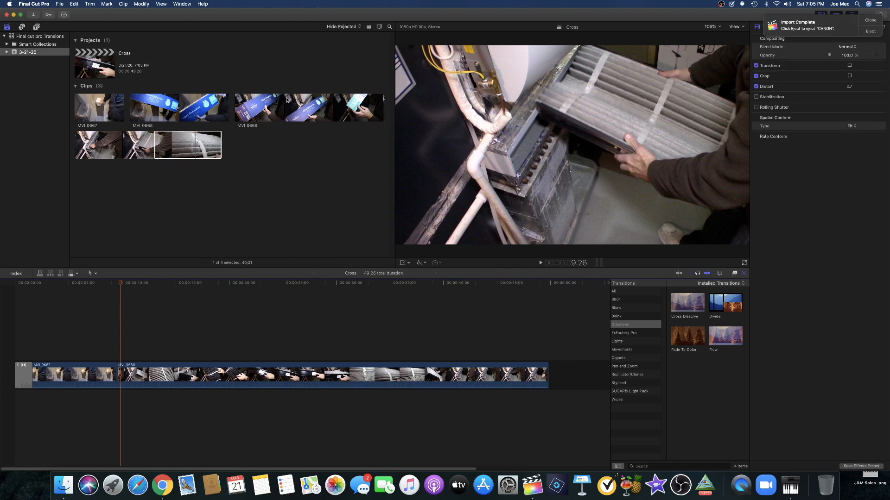
pyautogui.click(181, 111)
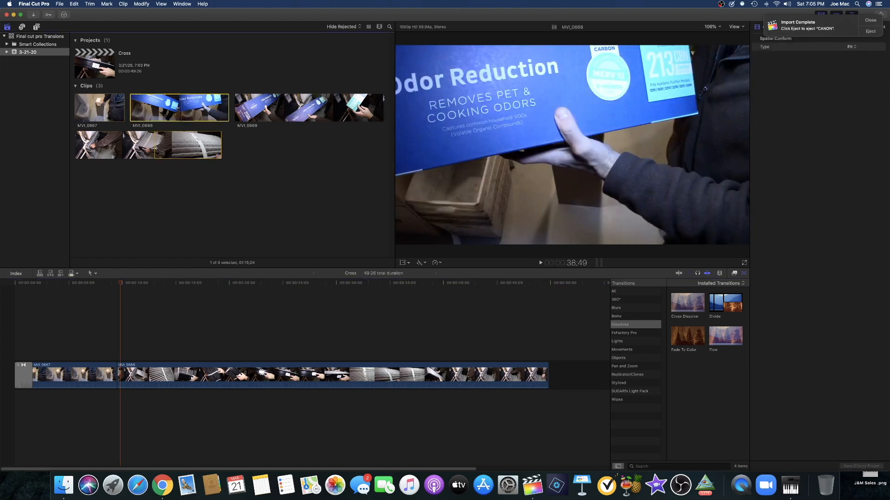
pyautogui.moveTo(131, 111); pyautogui.dragTo(125, 348)
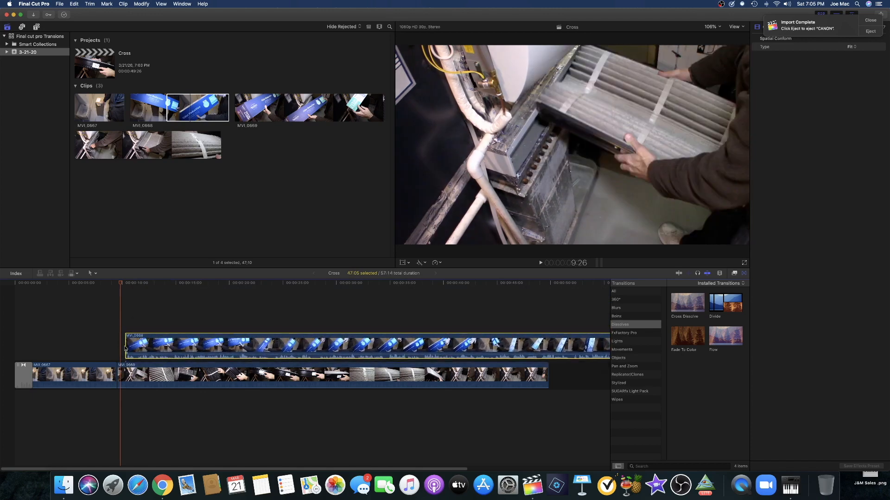
pyautogui.press('super+minus')
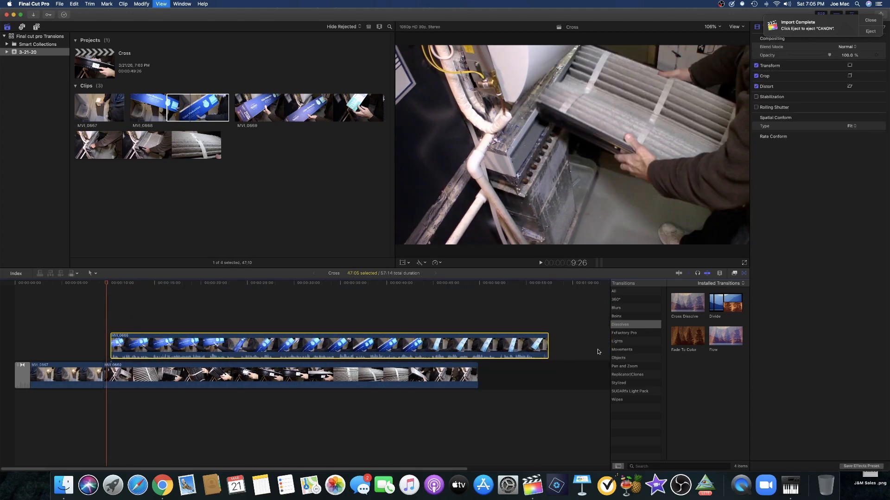
# Trim the end of the connected MVI_0668 clip to about 2.6 seconds long and play it back
pyautogui.moveTo(546, 345); pyautogui.dragTo(135, 345)
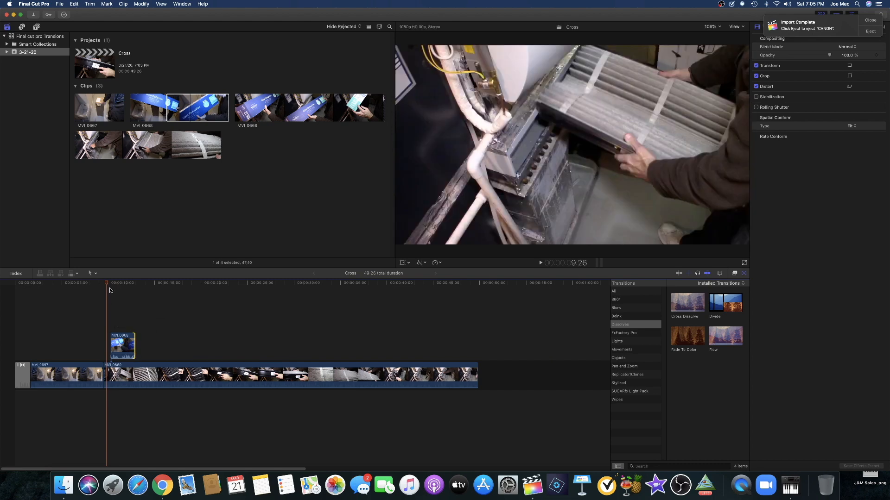
pyautogui.press('space')
pyautogui.press('space')
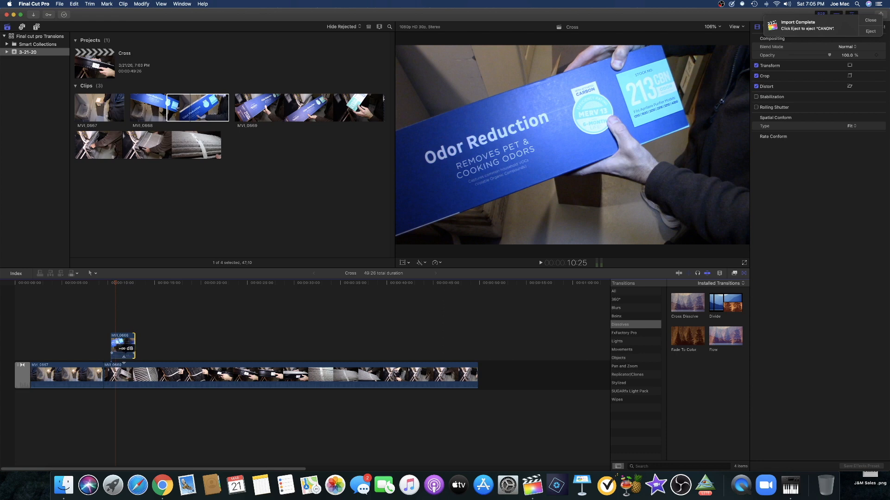
# Play from the cut past the connected MVI_0668 clip and delete that clip from the timeline
pyautogui.click(104, 289)
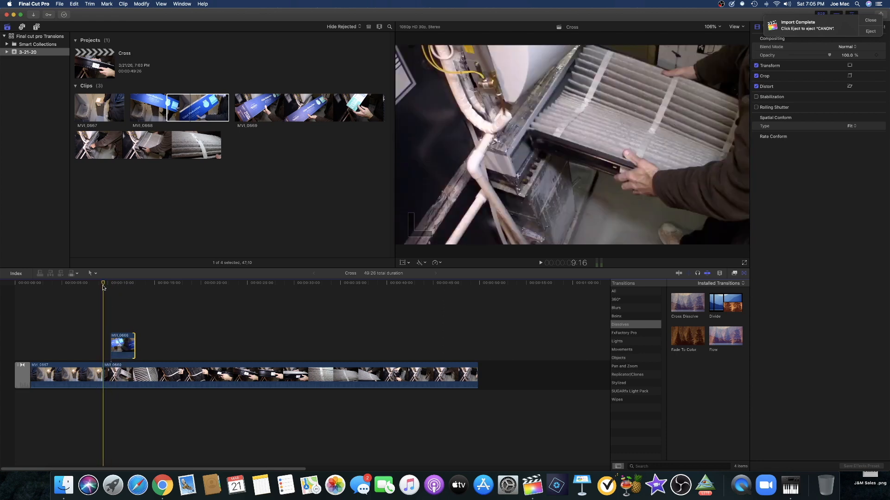
pyautogui.press('space')
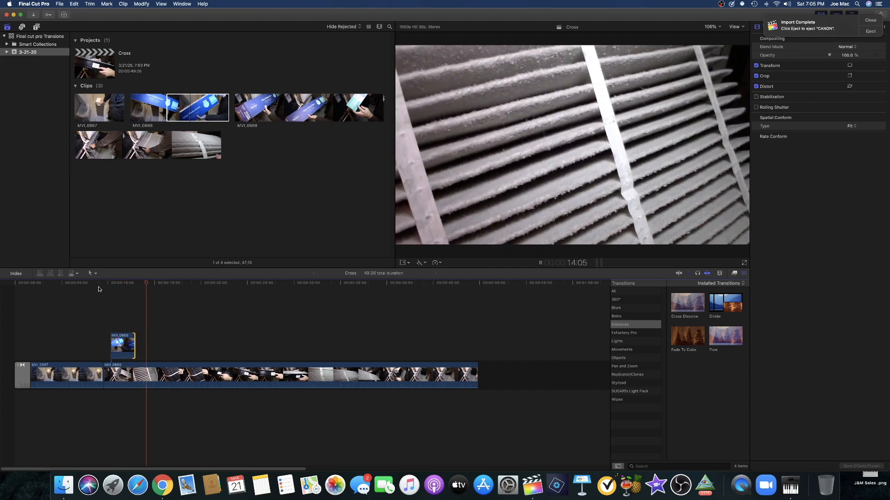
pyautogui.press('space')
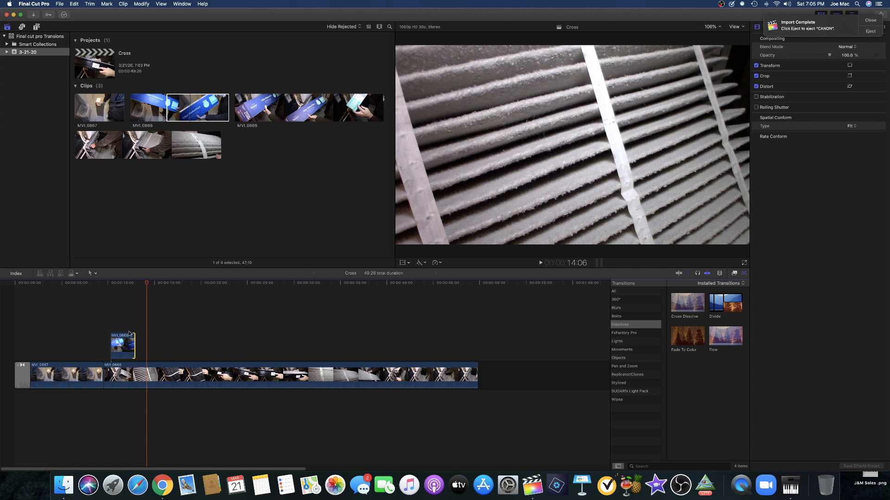
pyautogui.click(127, 346)
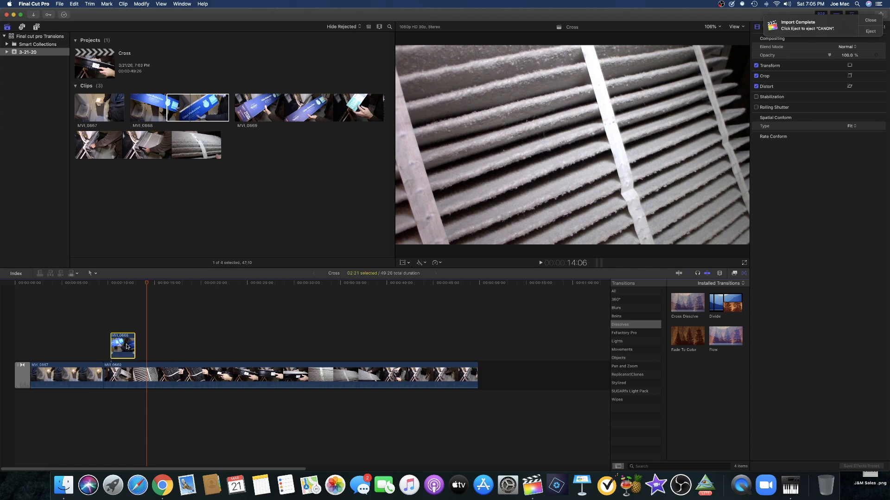
pyautogui.press('Delete')
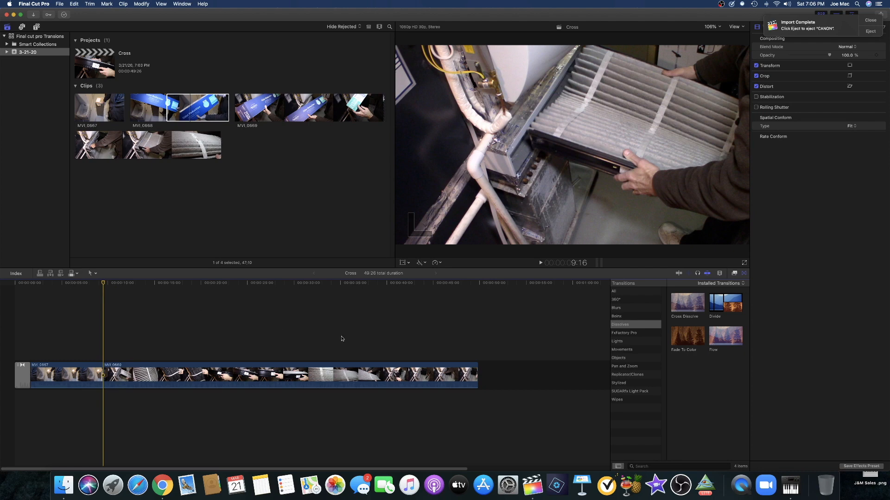
# Add a Cross Dissolve at the cut between MVI_0667 and MVI_0669, lengthened to about 5 seconds, and play into it
pyautogui.click(682, 307)
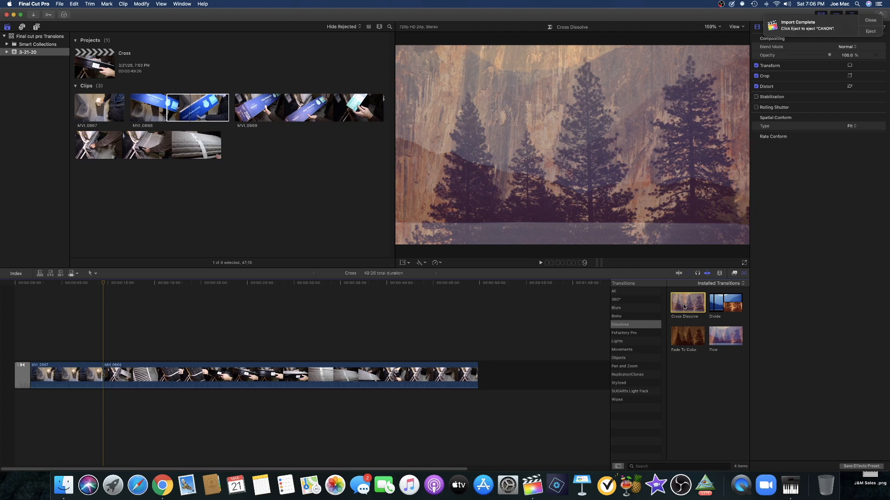
pyautogui.moveTo(684, 307); pyautogui.dragTo(103, 378)
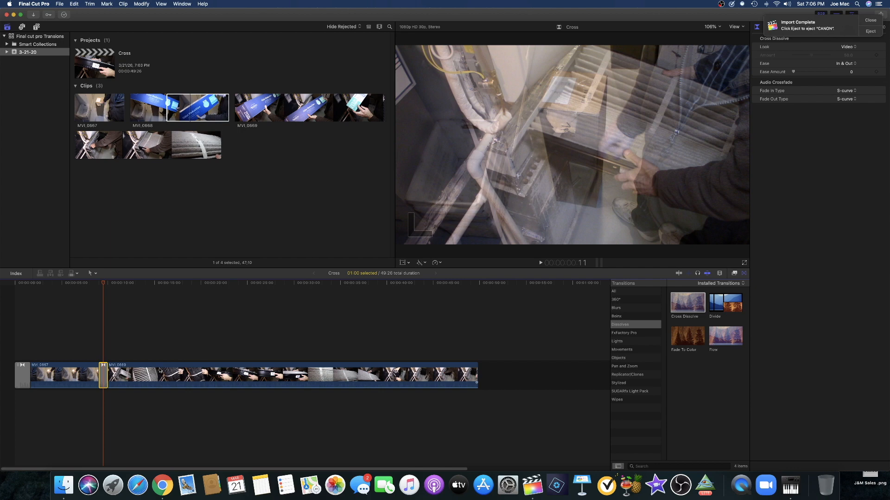
pyautogui.moveTo(108, 380); pyautogui.dragTo(126, 377)
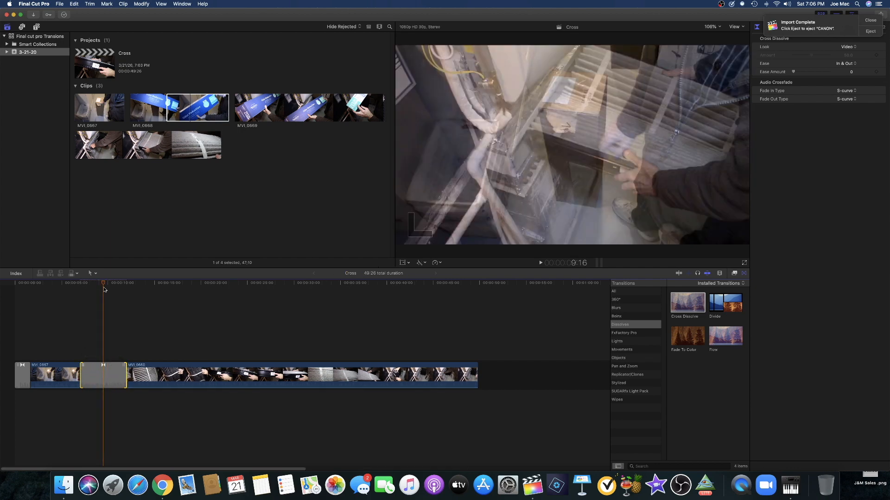
pyautogui.click(83, 292)
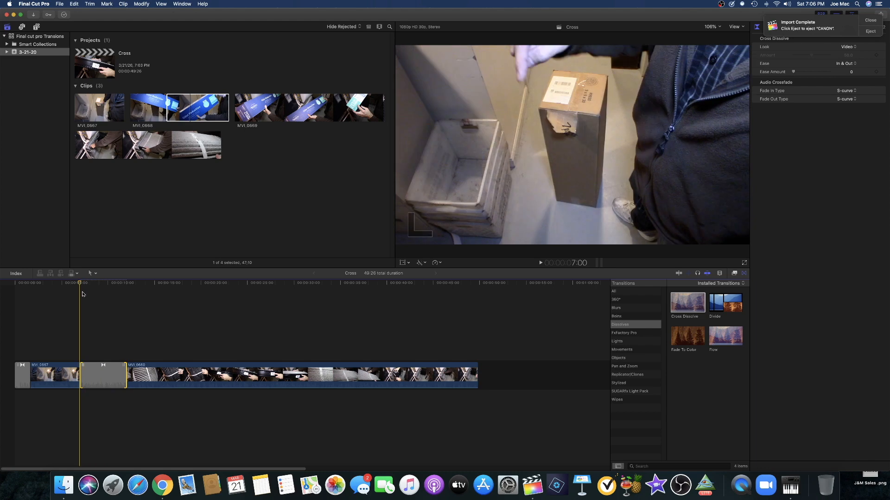
pyautogui.press('space')
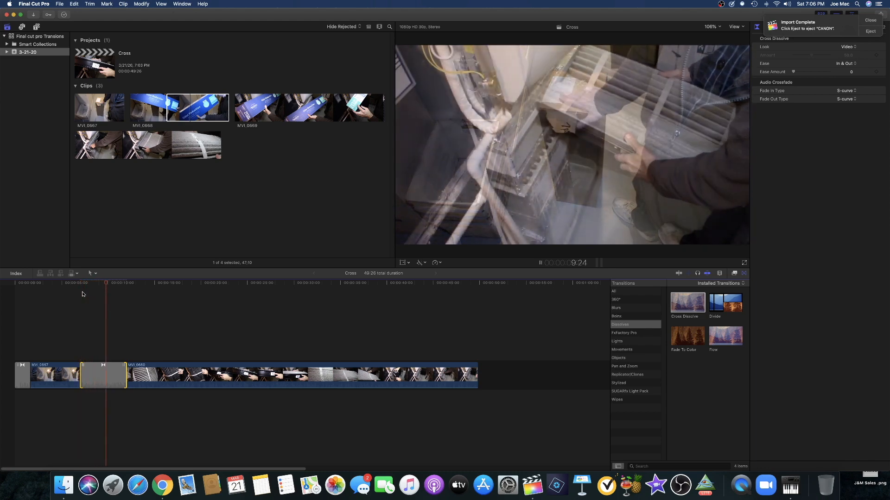
pyautogui.press('space')
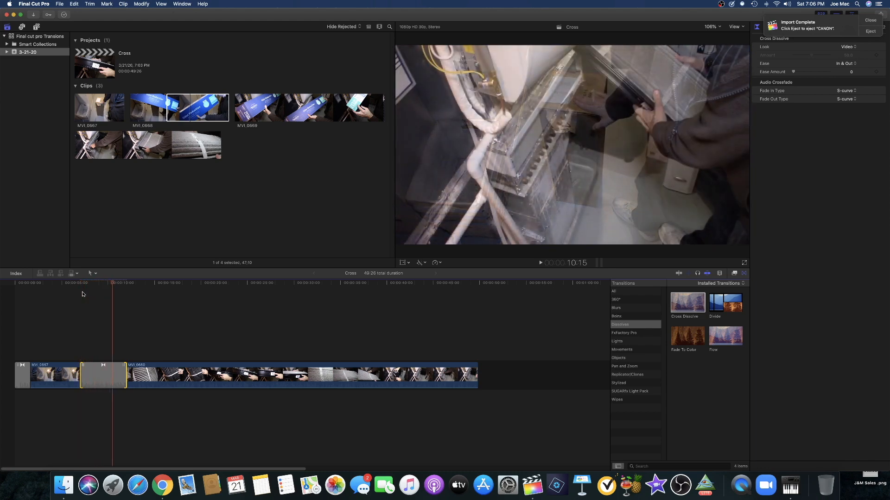
# Shorten the cross dissolve between MVI_0667 and MVI_0669 to about 1 second and play across it
pyautogui.press('Left')
pyautogui.press('Left')
pyautogui.press('Left')
pyautogui.press('Left')
pyautogui.press('Left')
pyautogui.press('Left')
pyautogui.press('Left')
pyautogui.press('Left')
pyautogui.press('Left')
pyautogui.press('Left')
pyautogui.press('Left')
pyautogui.press('Left')
pyautogui.press('Left')
pyautogui.press('Left')
pyautogui.press('Left')
pyautogui.press('Left')
pyautogui.press('Left')
pyautogui.press('Left')
pyautogui.press('Left')
pyautogui.press('Left')
pyautogui.press('Left')
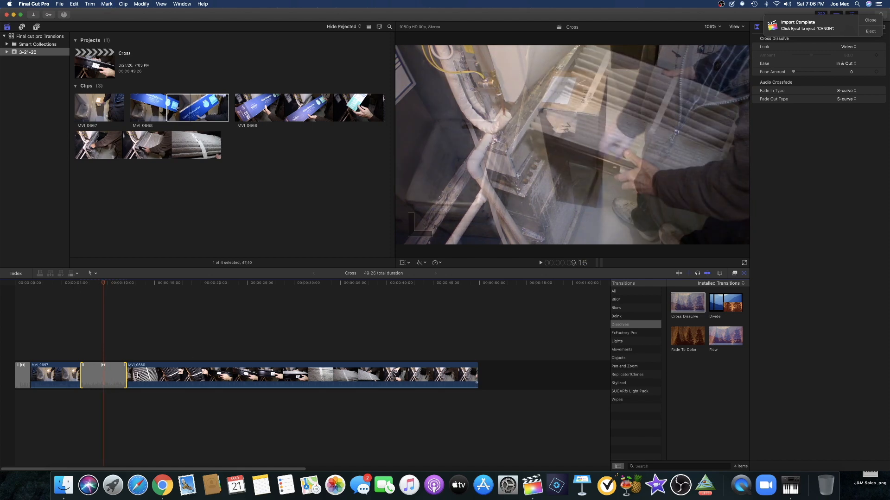
pyautogui.moveTo(125, 376); pyautogui.dragTo(106, 380)
pyautogui.click(103, 293)
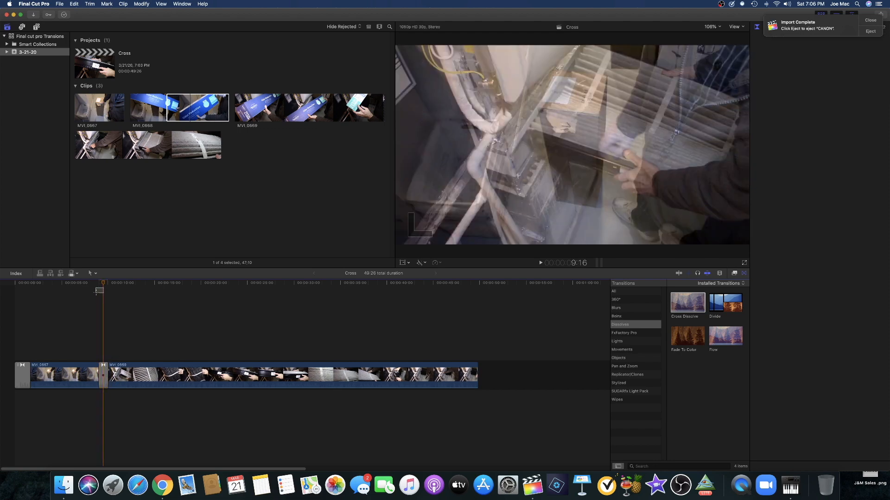
pyautogui.click(97, 285)
pyautogui.press('space')
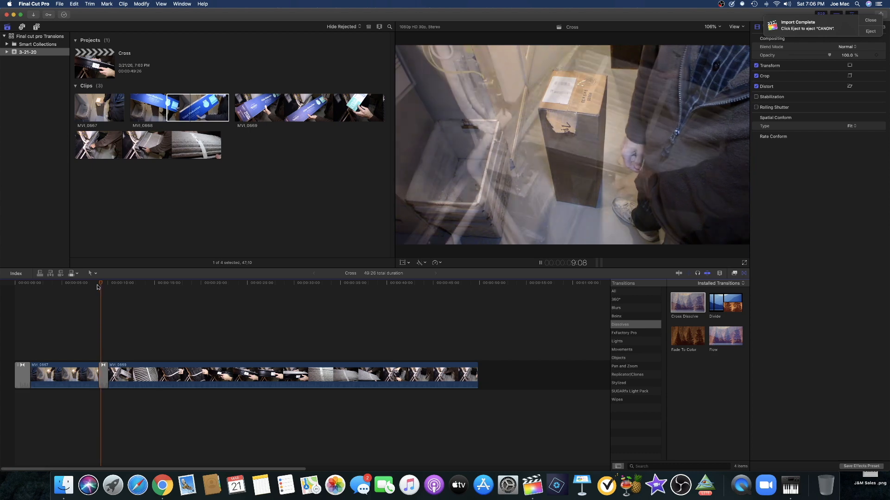
pyautogui.press('space')
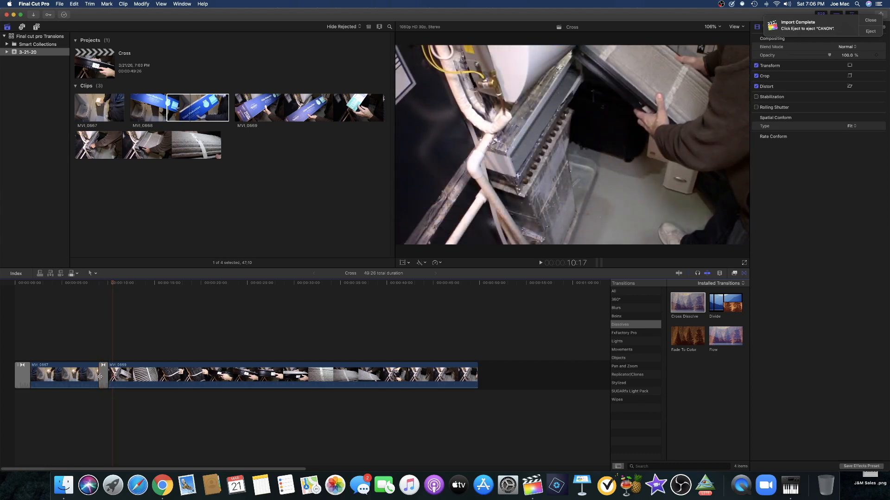
# Shorten the cross dissolve between MVI_0667 and MVI_0669 to about half a second and play across it twice
pyautogui.moveTo(107, 375); pyautogui.dragTo(108, 376)
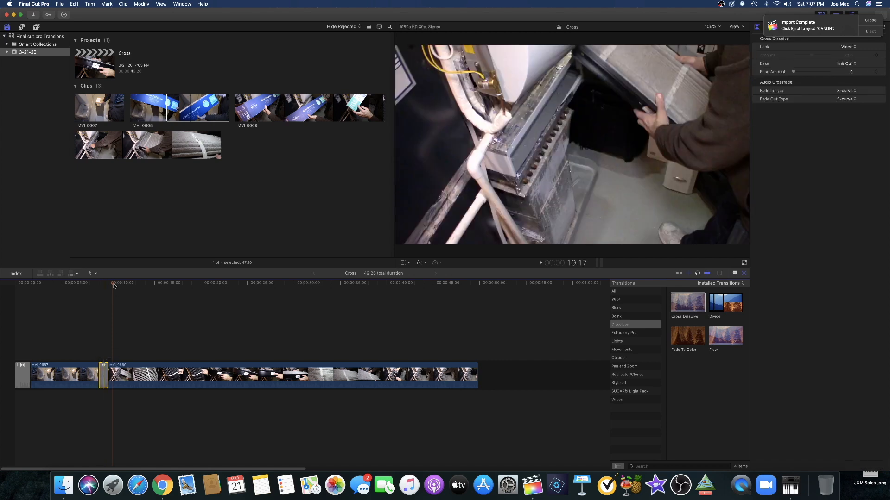
pyautogui.moveTo(113, 284); pyautogui.dragTo(100, 293)
pyautogui.press('super+equal')
pyautogui.press('super+equal')
pyautogui.press('super+equal')
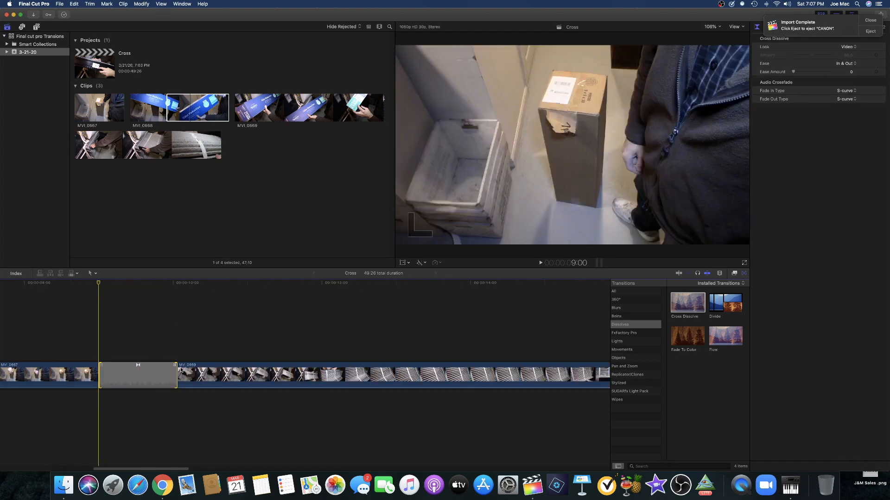
pyautogui.moveTo(177, 374); pyautogui.dragTo(155, 374)
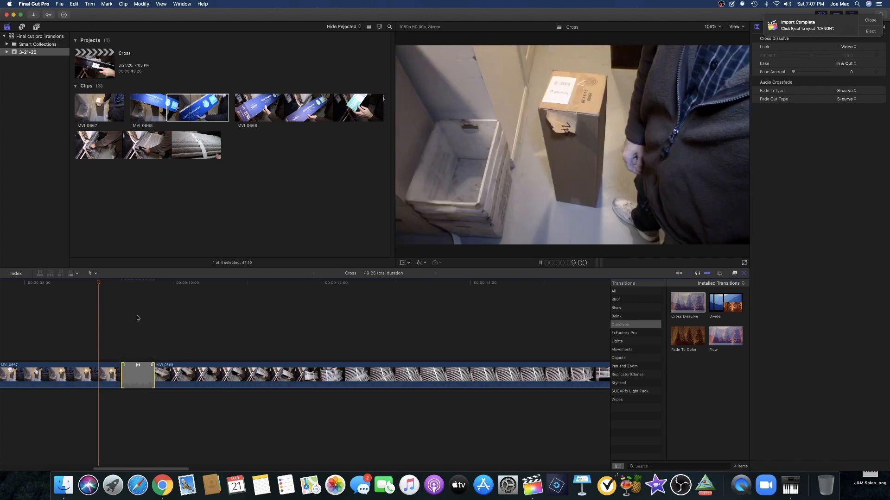
pyautogui.press('space')
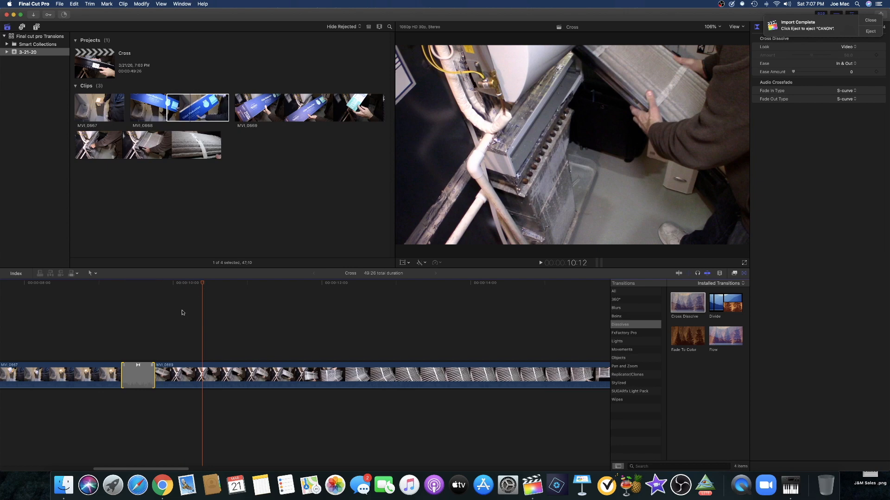
pyautogui.moveTo(206, 285); pyautogui.dragTo(107, 311)
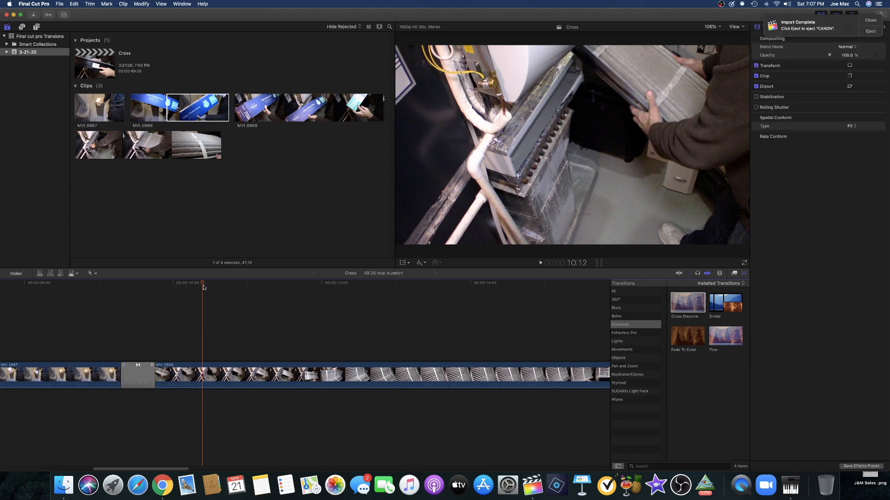
pyautogui.click(105, 305)
pyautogui.press('space')
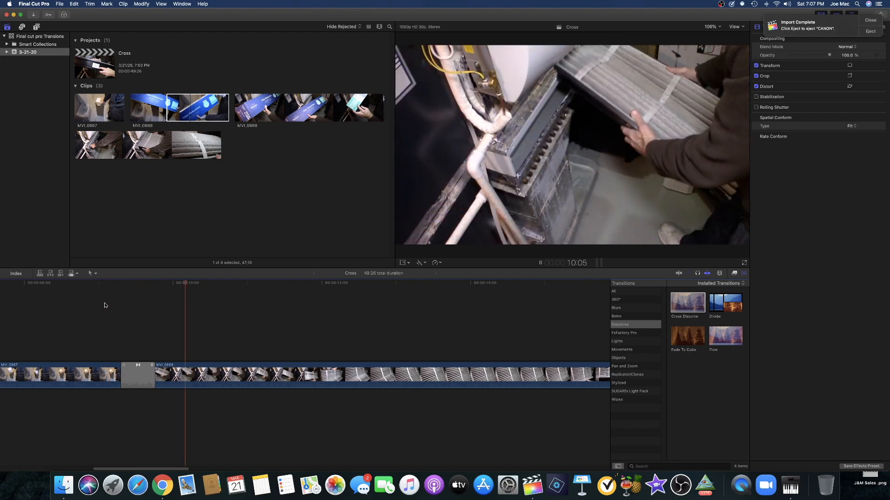
pyautogui.press('space')
# Trim the end of the MVI_0669 clip to bring the project to a length of about 27:09
pyautogui.hotkey('shift', 'z')
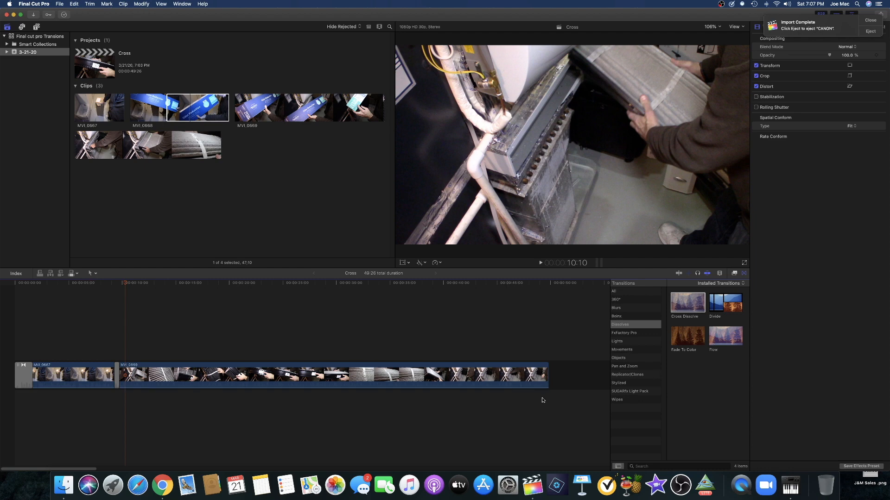
pyautogui.click(544, 378)
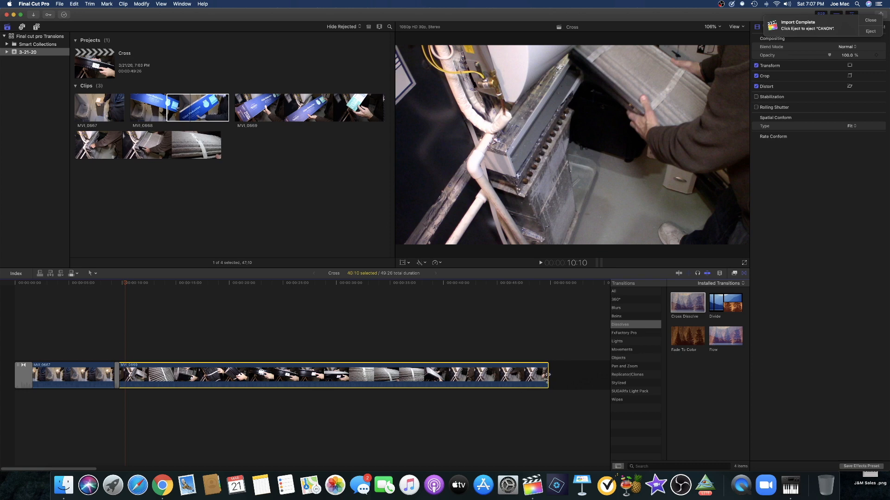
pyautogui.moveTo(547, 374); pyautogui.dragTo(306, 376)
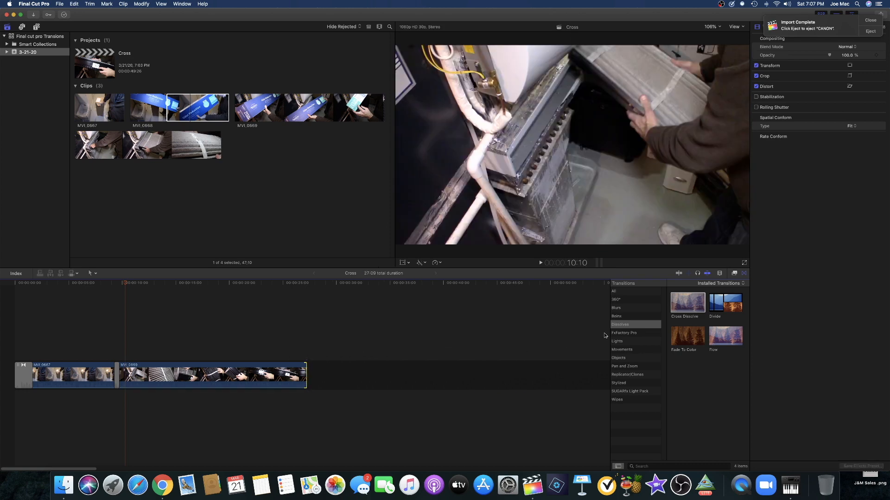
# Replace the transition between MVI_0667 and MVI_0669 with Combo Spin from the Replicator/Clones category
pyautogui.click(620, 341)
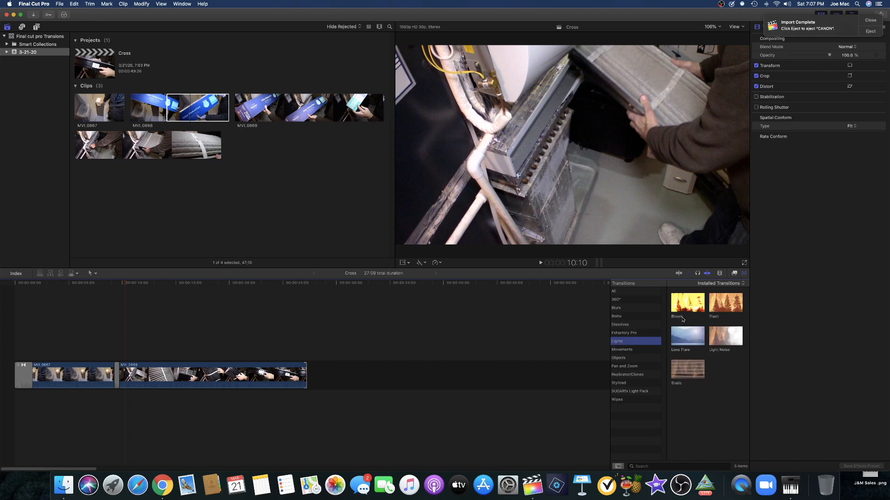
pyautogui.click(624, 333)
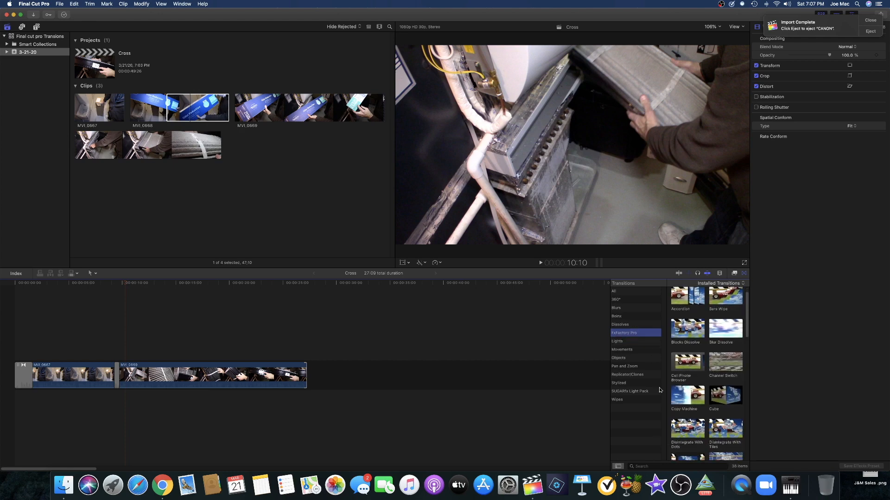
pyautogui.click(629, 375)
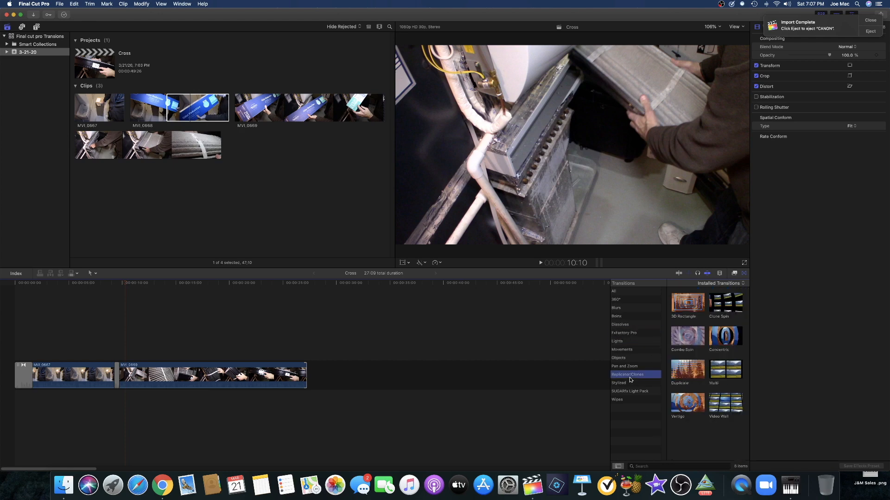
pyautogui.click(689, 341)
pyautogui.moveTo(689, 341); pyautogui.dragTo(463, 337)
pyautogui.moveTo(704, 336); pyautogui.dragTo(117, 382)
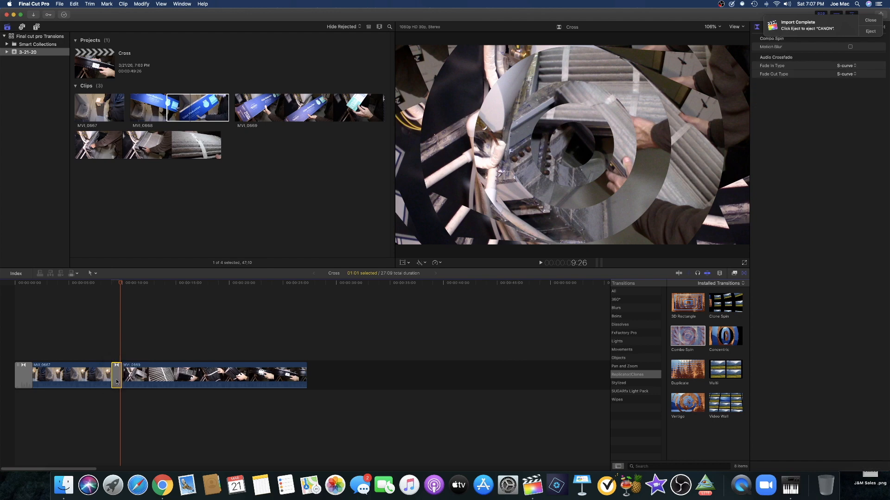
# Play across the Combo Spin transition, run back before it and play it once more
pyautogui.moveTo(123, 285); pyautogui.dragTo(112, 289)
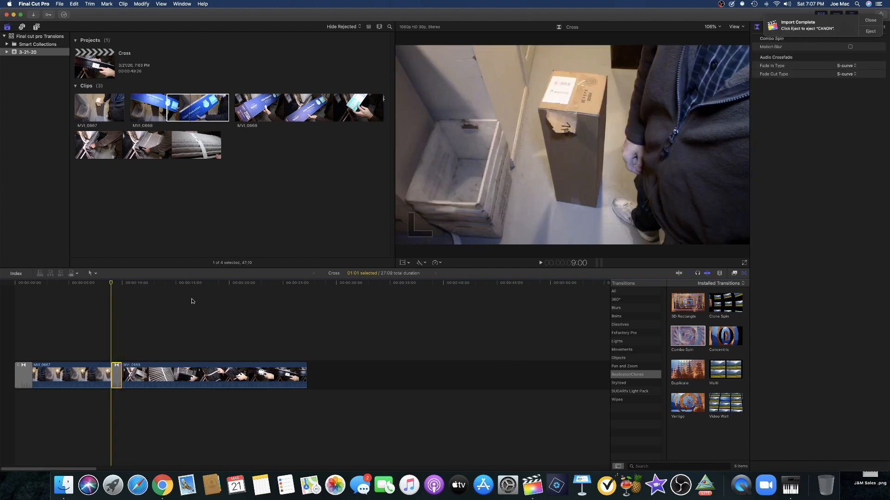
pyautogui.press('space')
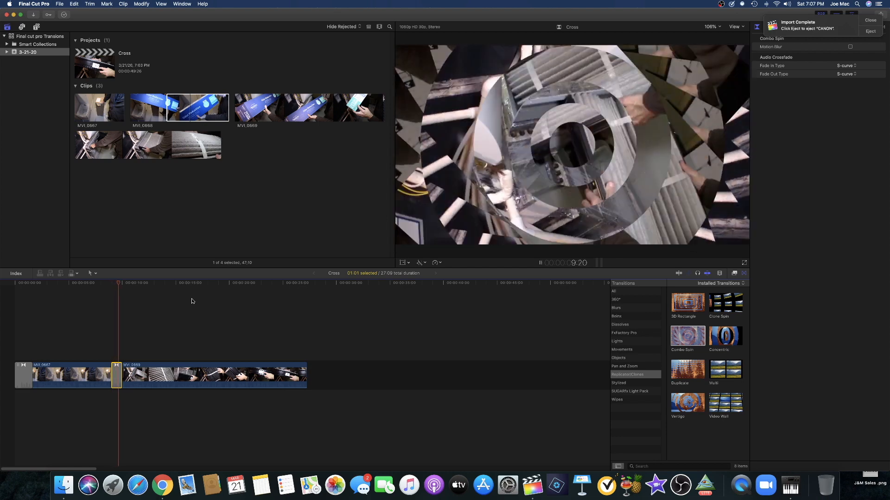
pyautogui.press('j')
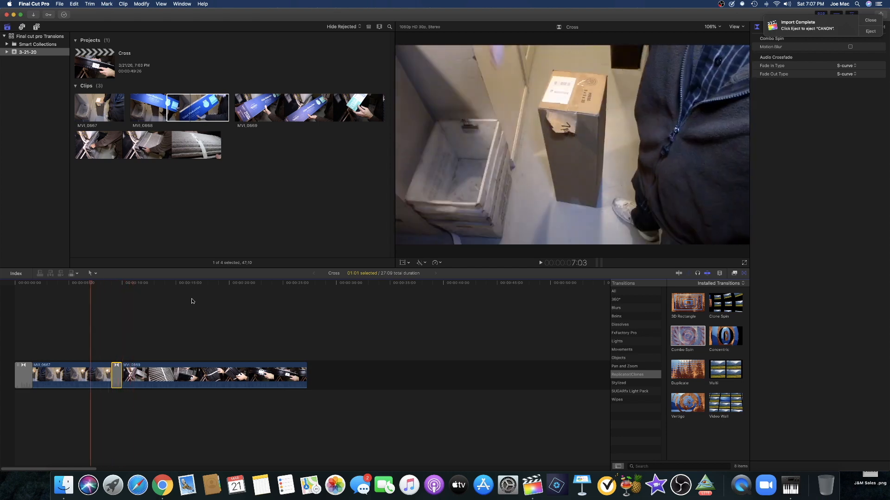
pyautogui.press('space')
pyautogui.press('o')
pyautogui.press('space')
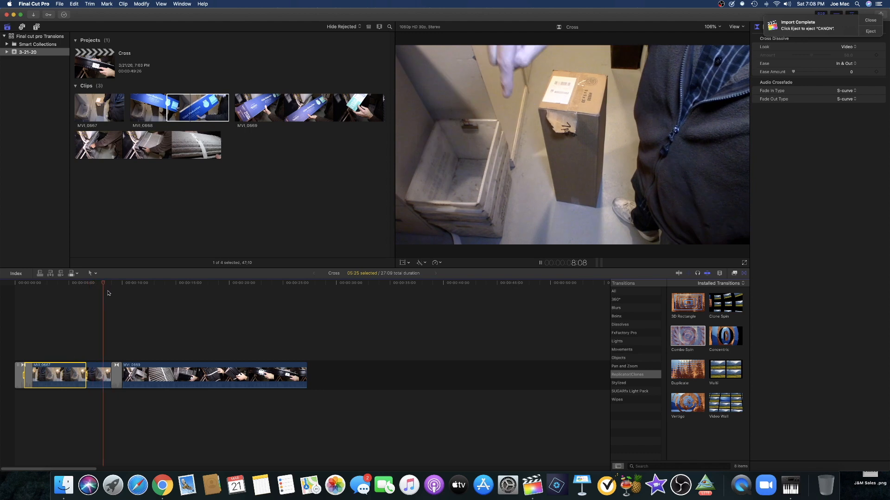
pyautogui.press('space')
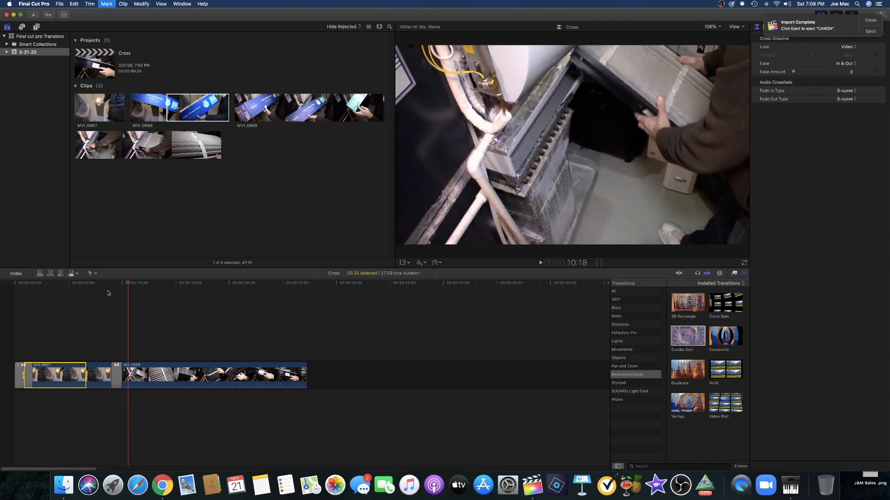
# Step back to just after the Combo Spin transition and move the playhead to about 12:05 in MVI_0669
pyautogui.press('Left')
pyautogui.press('Left')
pyautogui.press('Left')
pyautogui.press('Left')
pyautogui.press('Left')
pyautogui.press('Left')
pyautogui.press('Left')
pyautogui.press('Left')
pyautogui.press('Left')
pyautogui.press('Left')
pyautogui.press('Left')
pyautogui.press('Left')
pyautogui.press('Left')
pyautogui.press('Left')
pyautogui.click(123, 306)
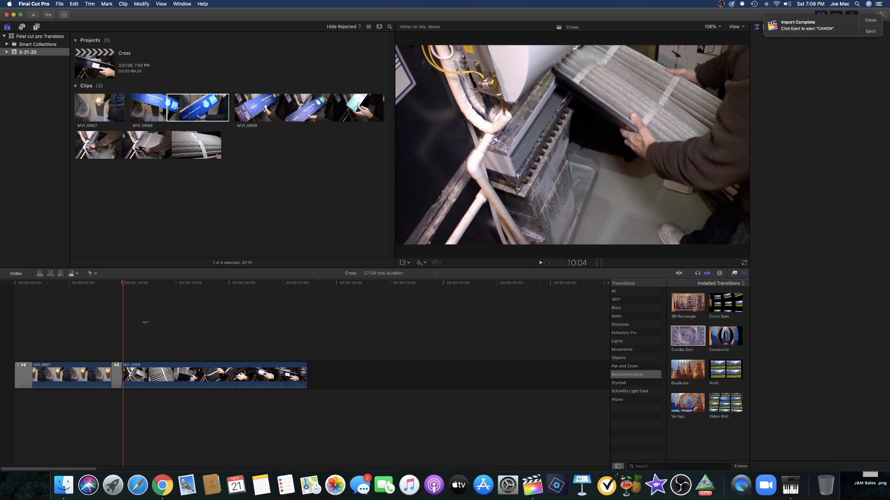
pyautogui.click(145, 323)
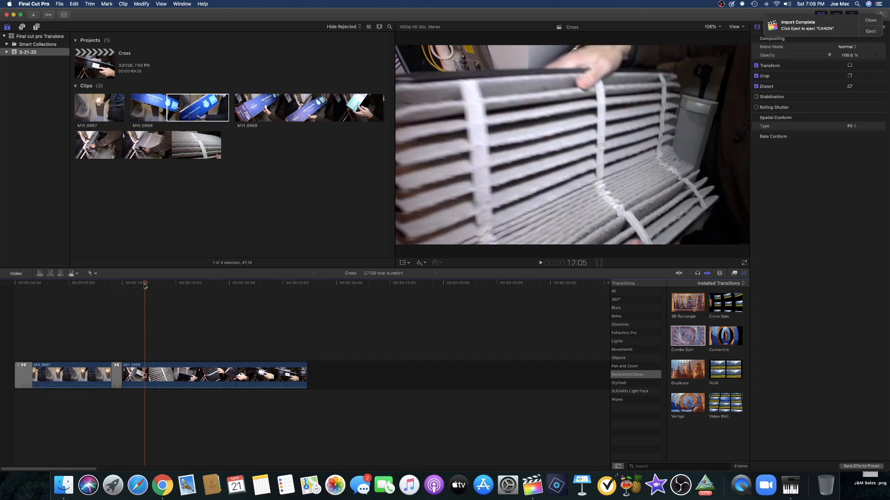
# Turn on Motion Blur for the Combo Spin transition between MVI_0667 and MVI_0669, switching it off and on again to compare a frame
pyautogui.moveTo(145, 286); pyautogui.dragTo(111, 298)
pyautogui.press('space')
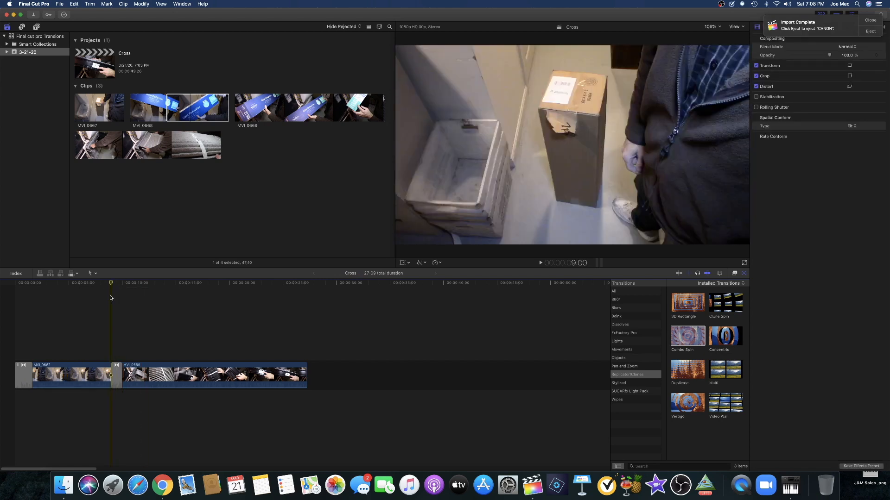
pyautogui.click(117, 378)
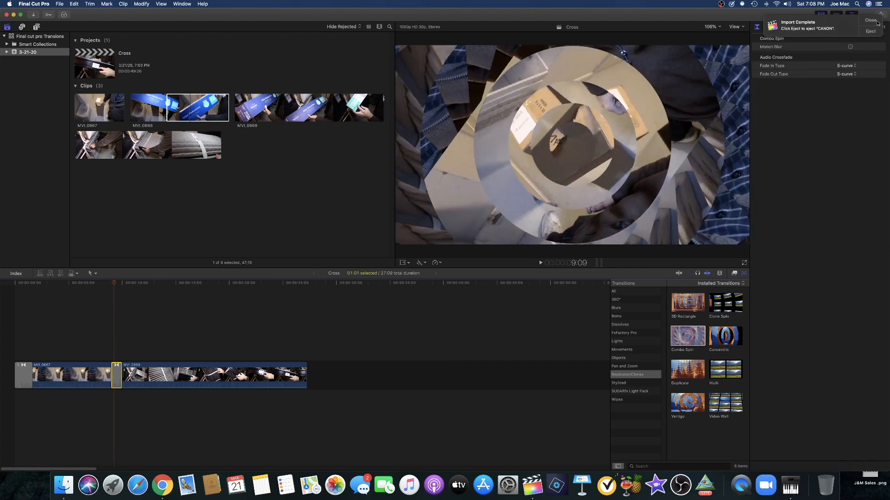
pyautogui.click(875, 21)
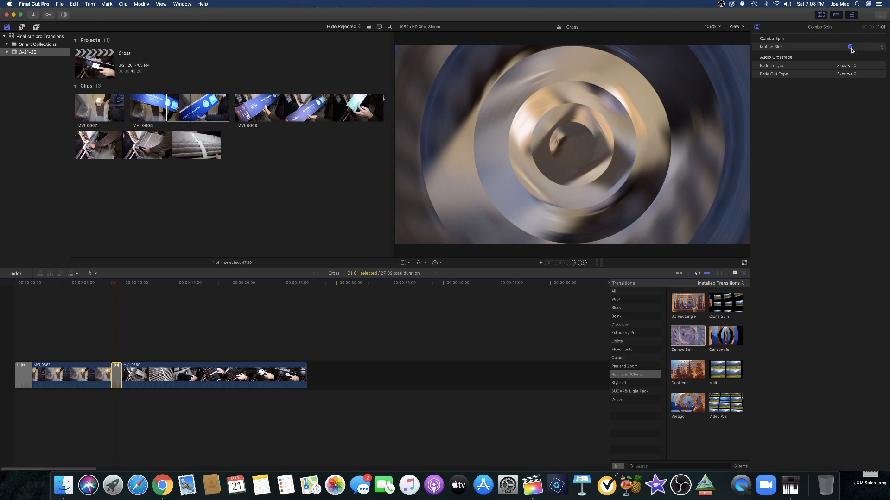
pyautogui.press('Left')
pyautogui.press('Left')
pyautogui.press('Left')
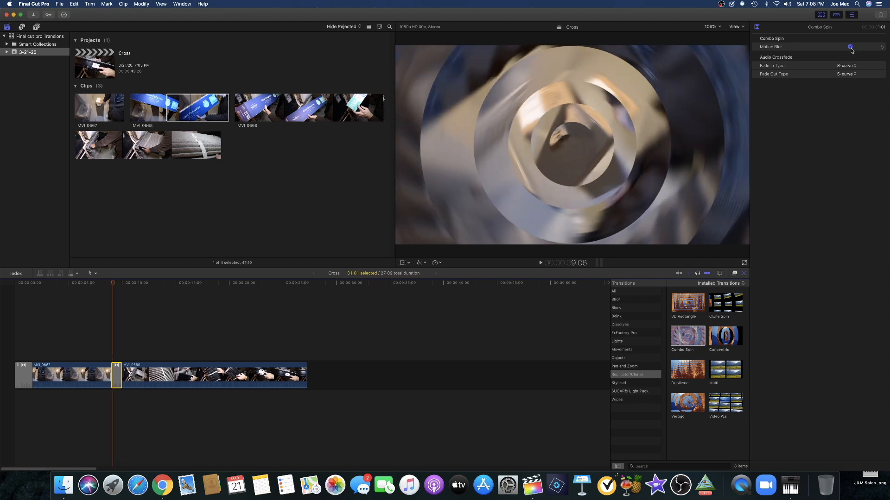
pyautogui.click(851, 47)
pyautogui.click(851, 47)
# Step back to about 8:25 and play across the Combo Spin transition on into MVI_0669
pyautogui.press('Left')
pyautogui.press('Left')
pyautogui.press('Left')
pyautogui.press('Left')
pyautogui.press('Left')
pyautogui.press('Left')
pyautogui.press('Left')
pyautogui.press('Left')
pyautogui.press('Left')
pyautogui.press('Left')
pyautogui.press('Left')
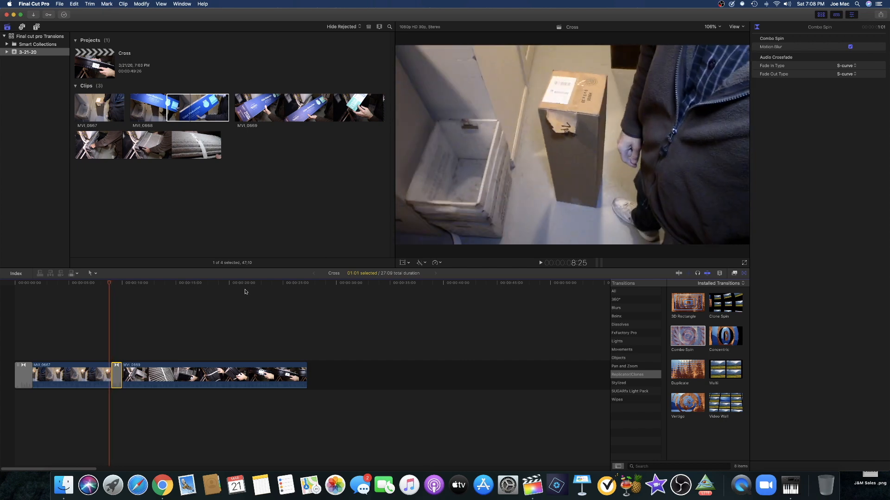
pyautogui.press('space')
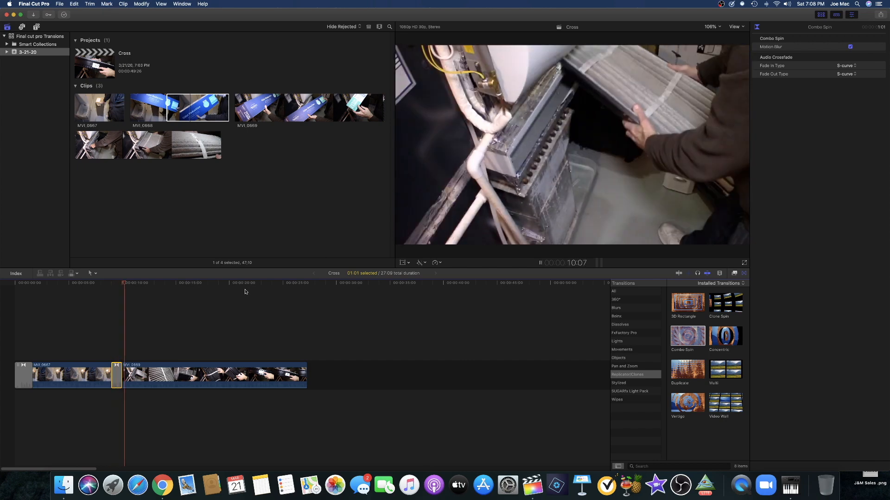
pyautogui.press('space')
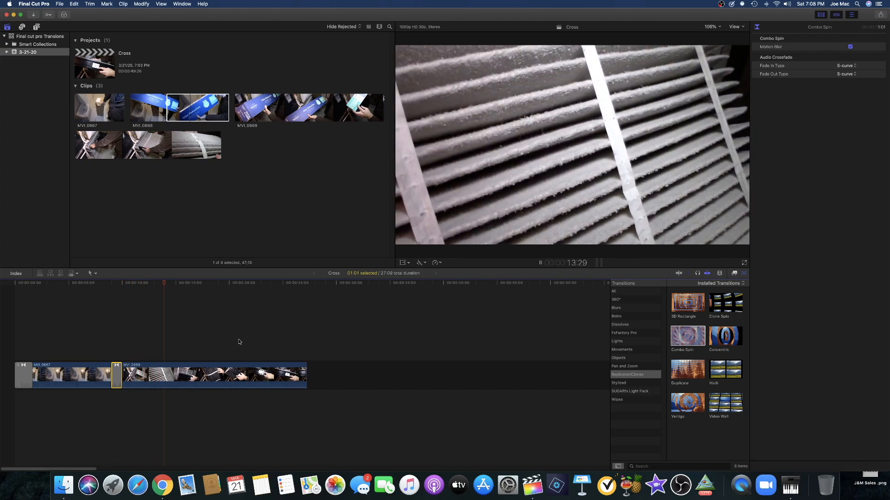
pyautogui.press('o')
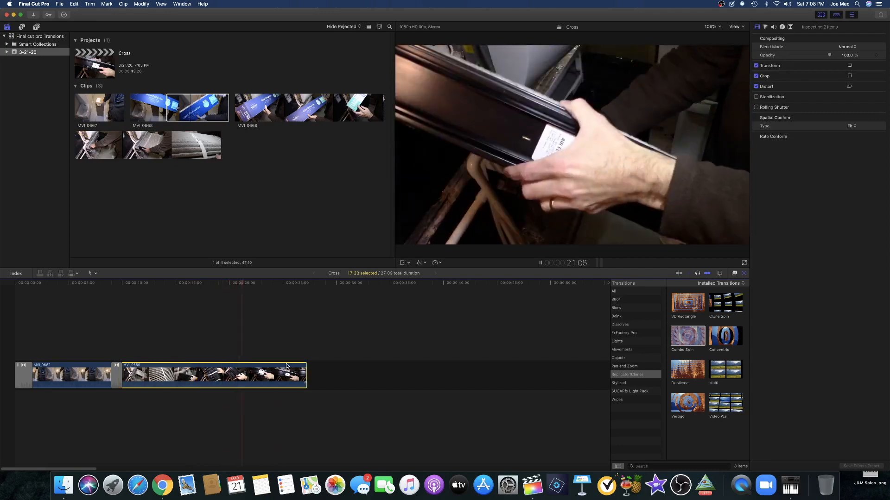
# Add a Cross Dissolve at the end of MVI_0669, lengthen it to 2:14 back to the playhead at 24:25, and play it
pyautogui.click(280, 290)
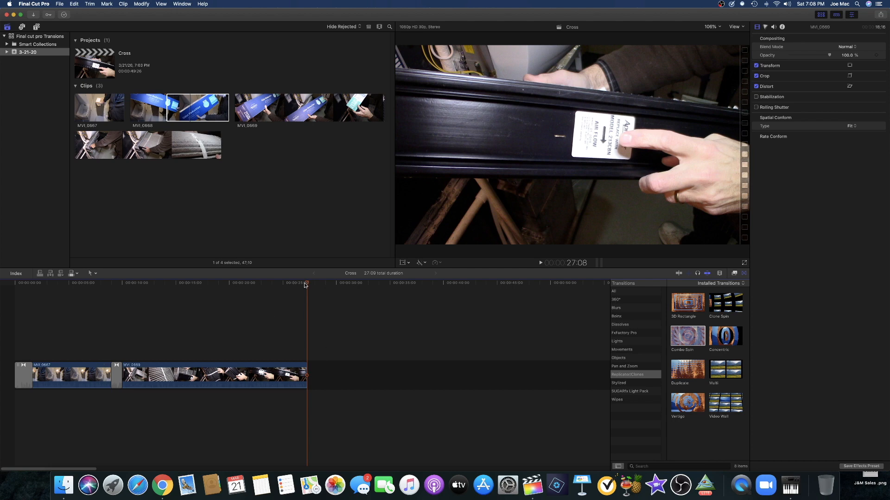
pyautogui.moveTo(306, 283); pyautogui.dragTo(280, 284)
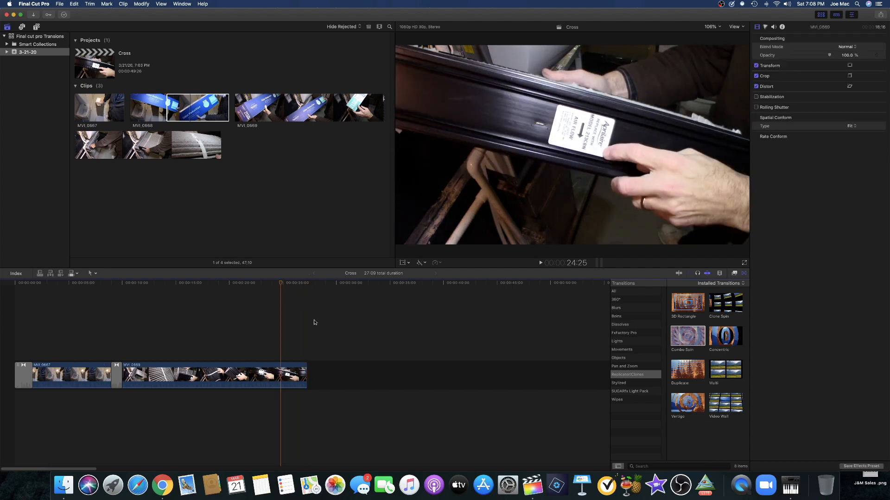
pyautogui.click(306, 375)
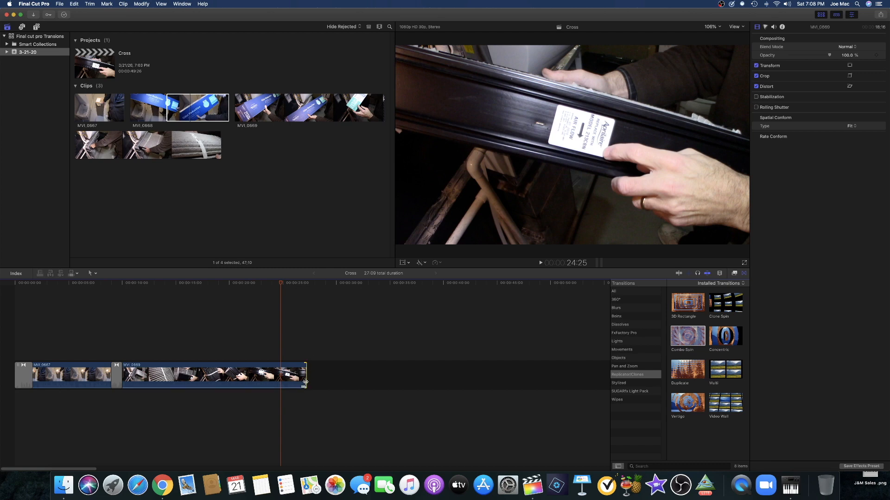
pyautogui.press('super+t')
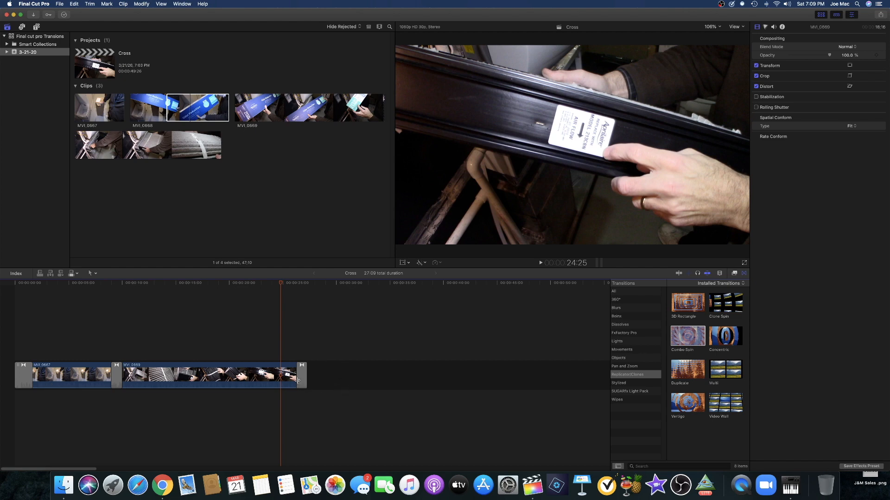
pyautogui.moveTo(298, 380); pyautogui.dragTo(284, 381)
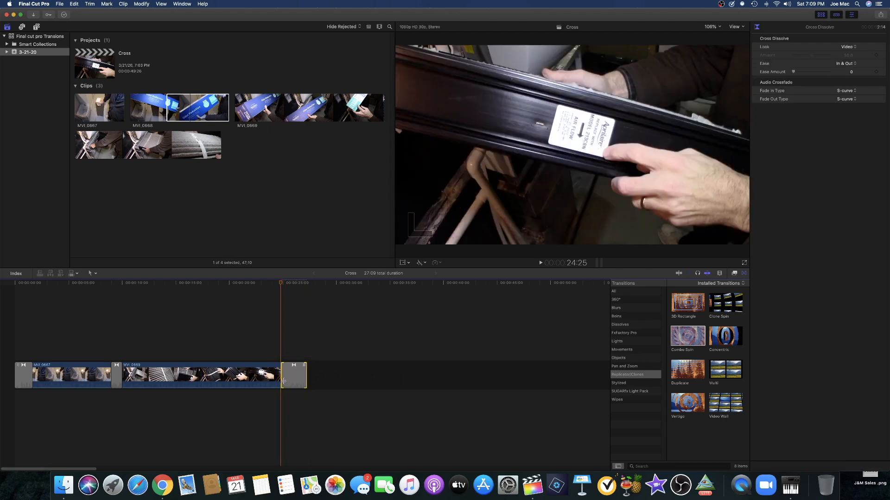
pyautogui.press('space')
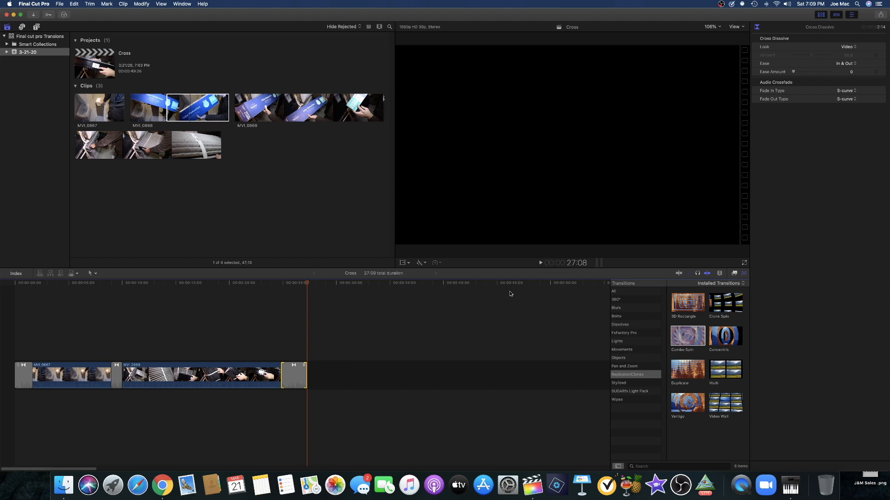
# Look through the Blurs and FxFactory Pro transition categories
pyautogui.click(608, 313)
pyautogui.click(614, 311)
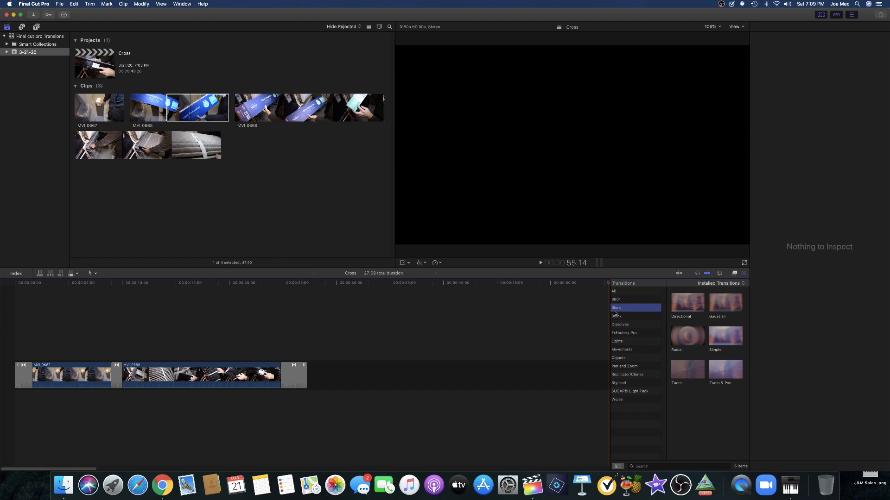
pyautogui.click(624, 333)
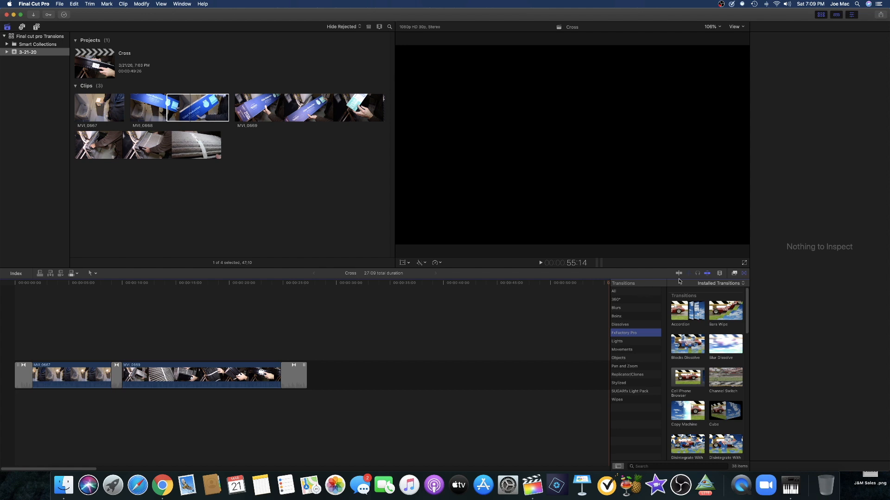
# Browse the installed video effects, including the Blur, Keying, Light, Stylize, Text Effects and FxFactory Pro categories
pyautogui.click(734, 274)
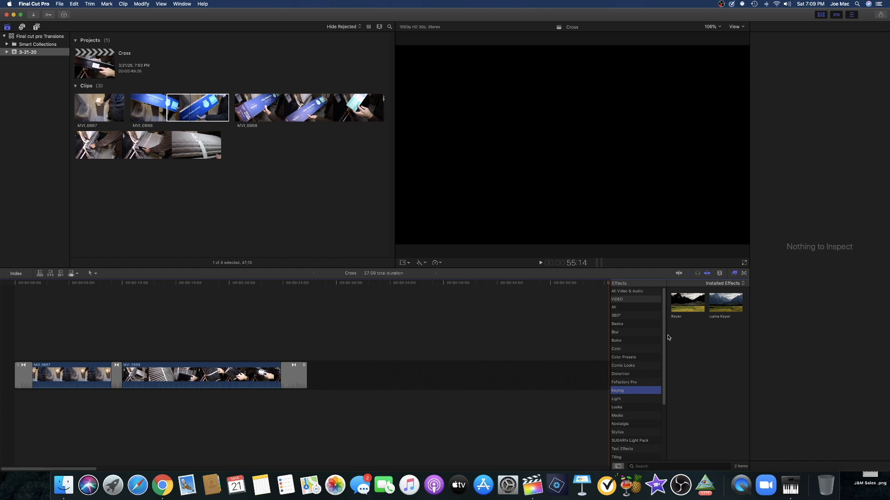
pyautogui.click(626, 332)
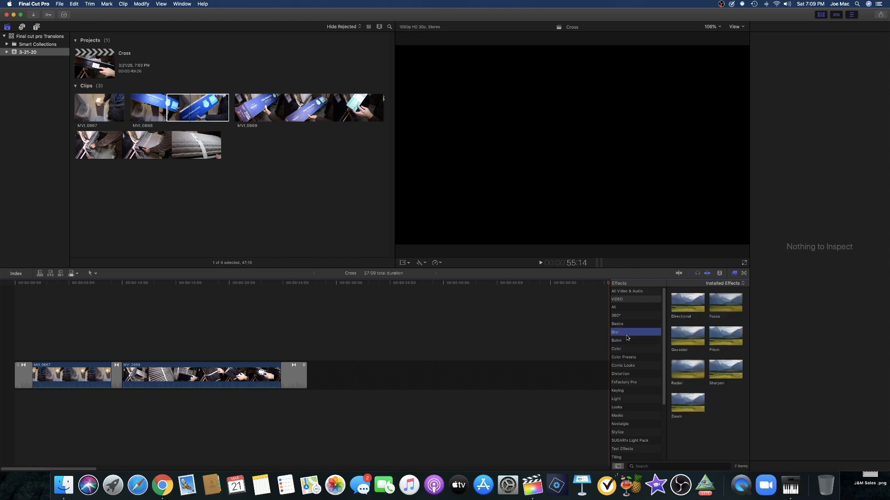
pyautogui.click(631, 341)
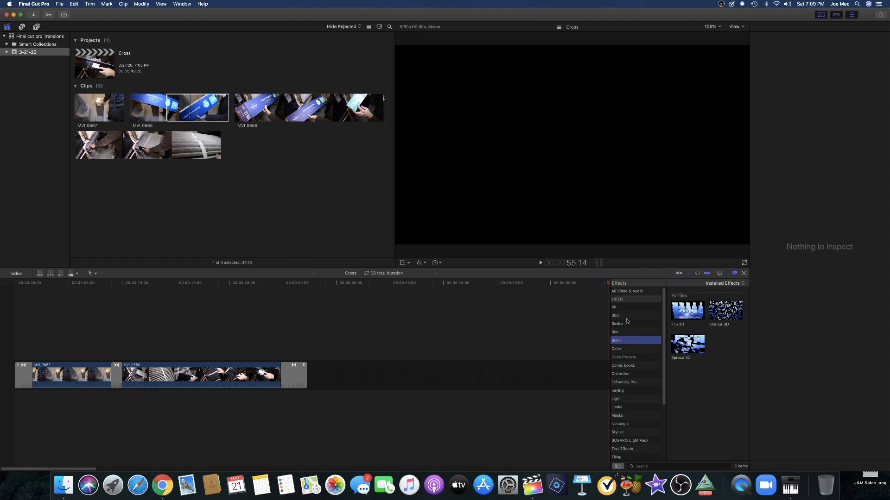
pyautogui.click(629, 325)
pyautogui.click(632, 391)
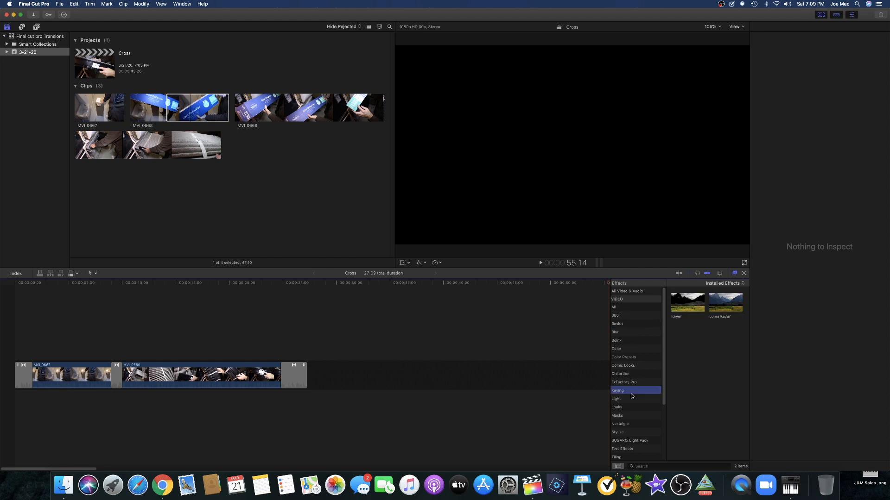
pyautogui.click(635, 400)
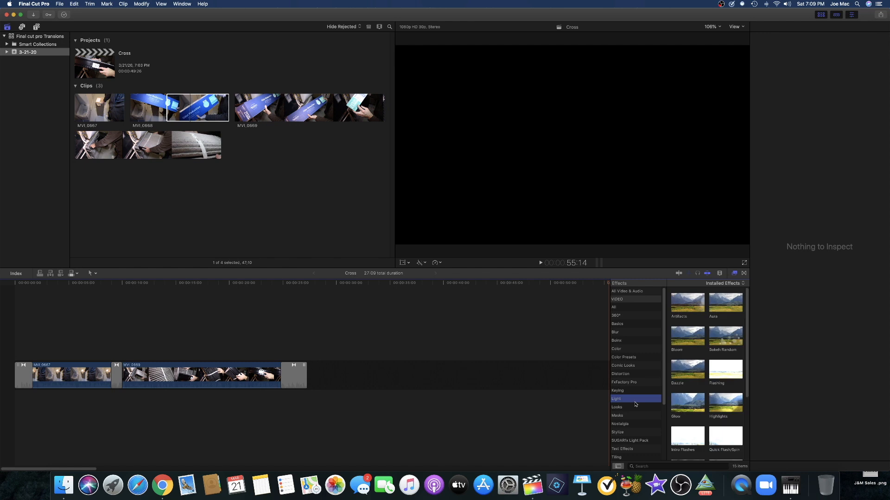
pyautogui.click(635, 433)
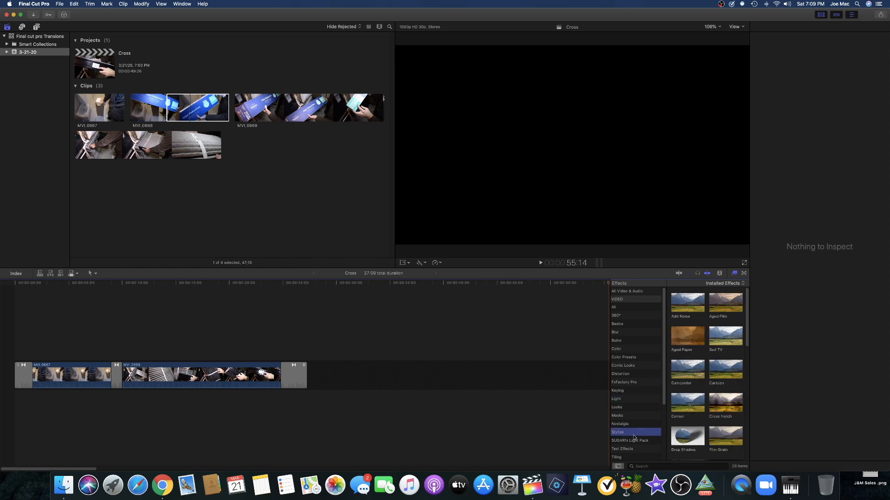
pyautogui.click(688, 437)
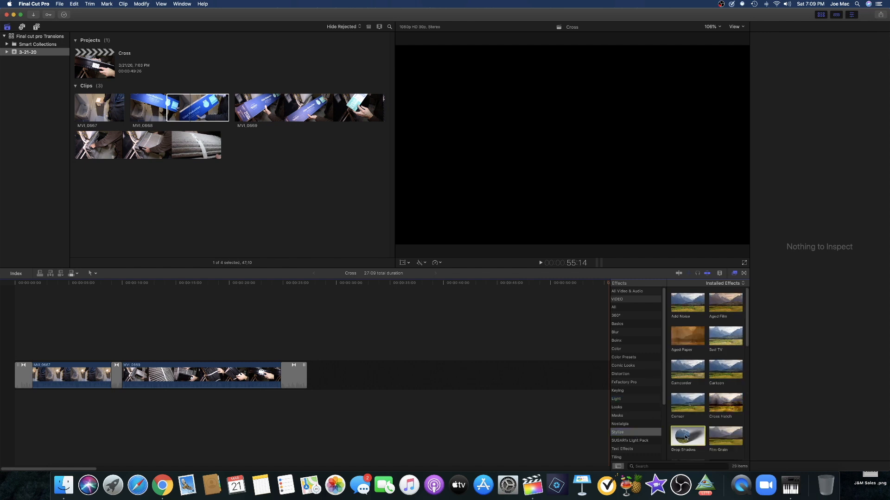
pyautogui.click(640, 449)
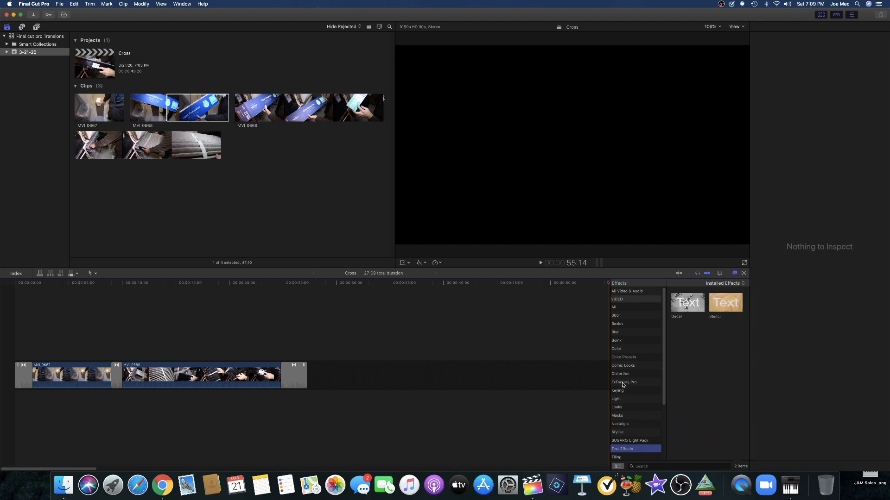
pyautogui.click(623, 383)
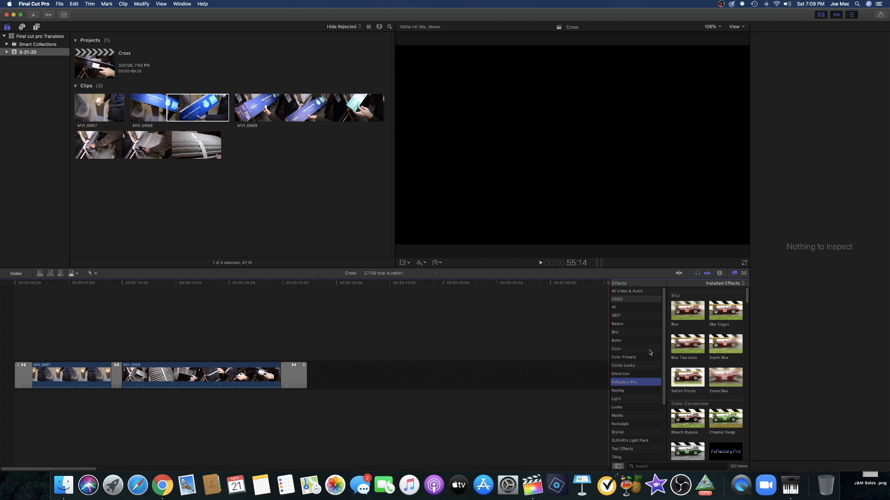
# Delete the Cross Dissolve at the end of MVI_0669 and the Combo Spin transition between the two clips
pyautogui.click(298, 381)
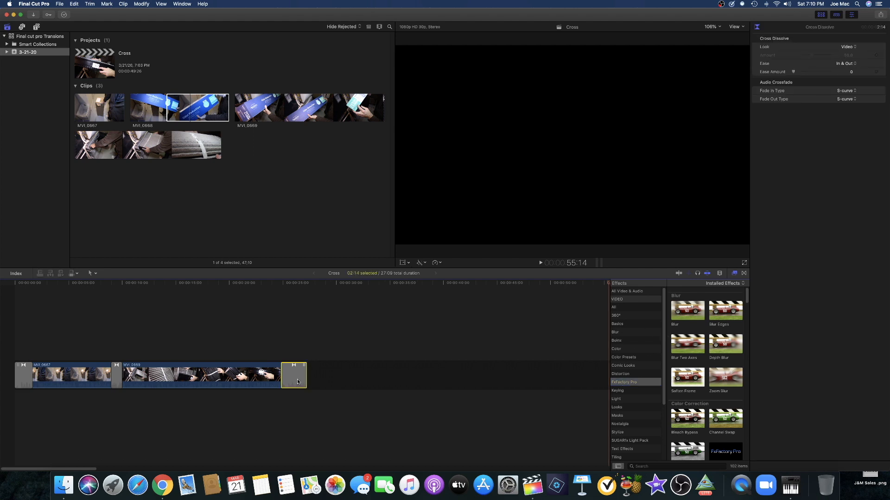
pyautogui.press('Delete')
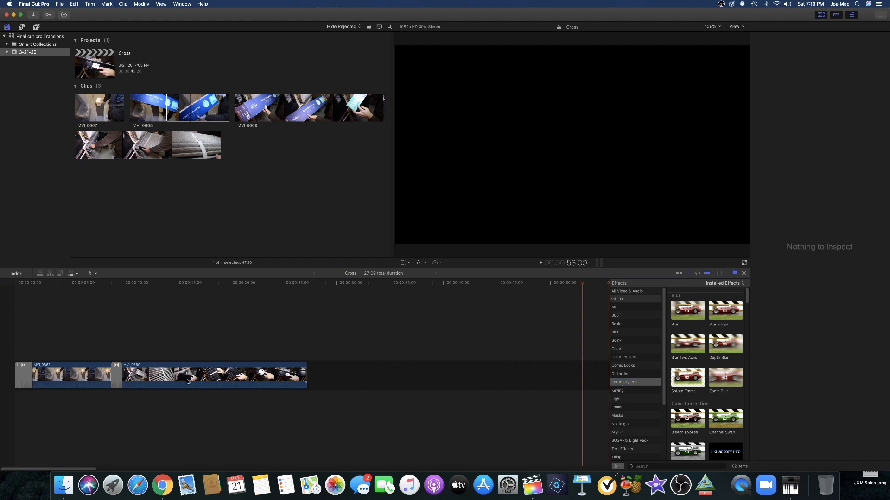
pyautogui.click(117, 381)
pyautogui.press('Delete')
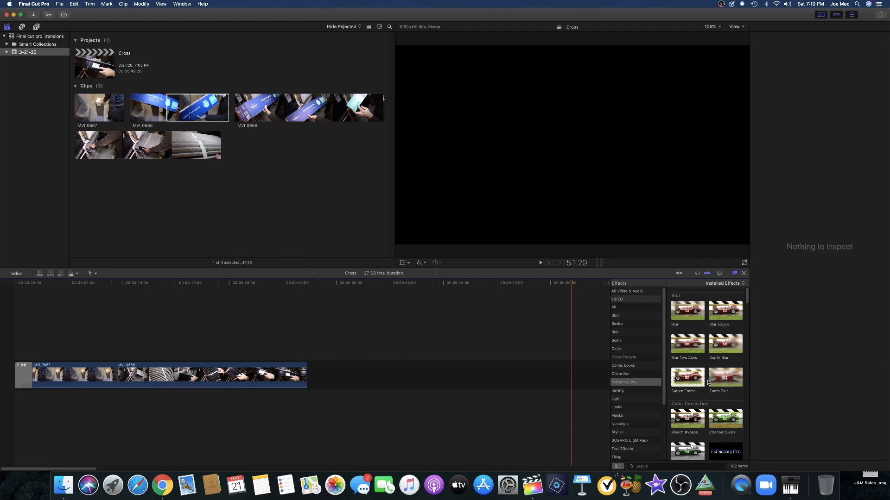
# Apply the Comic Ink effect from the Comic Looks category to MVI_0669 and play part of the clip
pyautogui.click(634, 365)
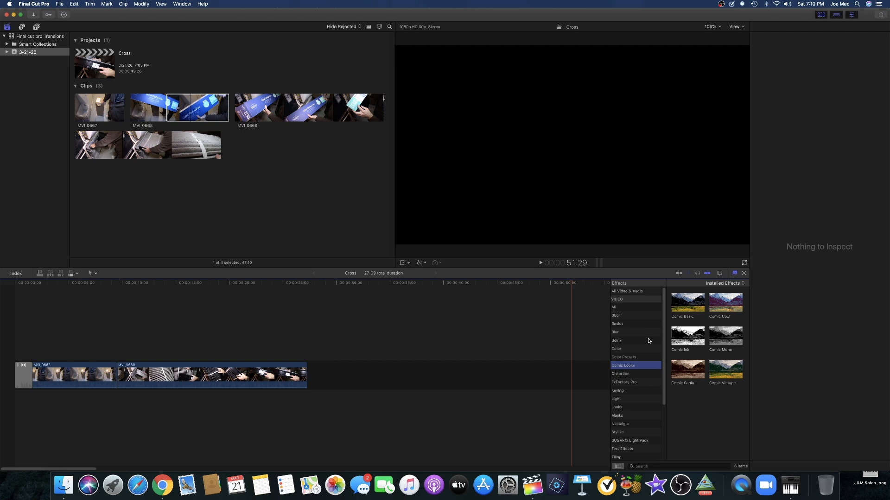
pyautogui.click(696, 339)
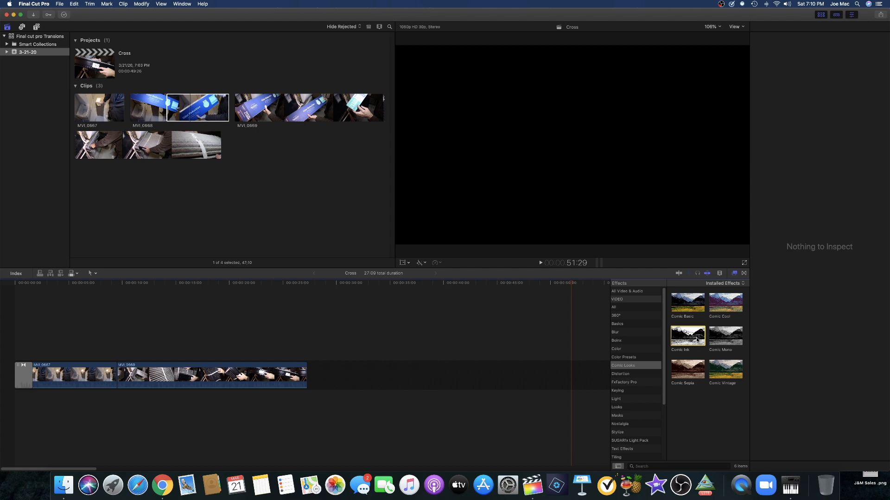
pyautogui.moveTo(697, 340)
pyautogui.mouseDown()
pyautogui.moveTo(341, 392)
pyautogui.moveTo(248, 385)
pyautogui.mouseUp()
pyautogui.moveTo(505, 313); pyautogui.dragTo(216, 324)
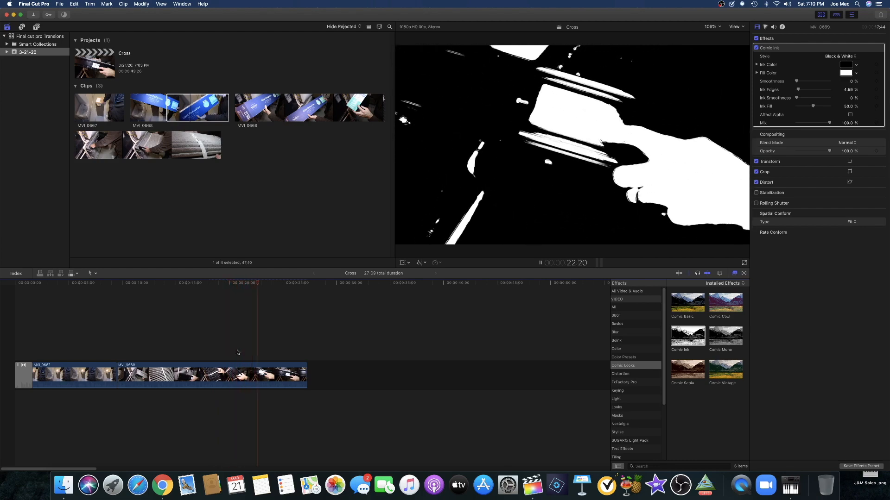
pyautogui.press('o')
pyautogui.click(344, 383)
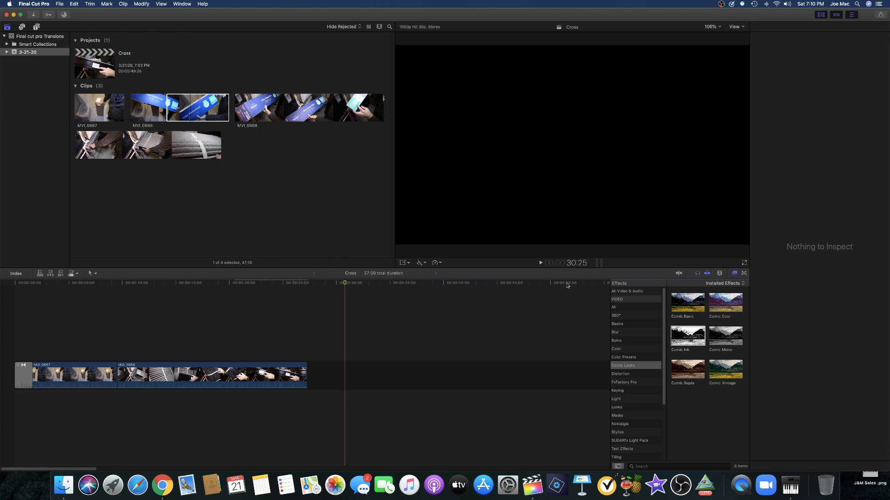
# Move the playhead to about 22:01 in MVI_0669 and undo the Comic Ink effect
pyautogui.moveTo(348, 287); pyautogui.dragTo(251, 284)
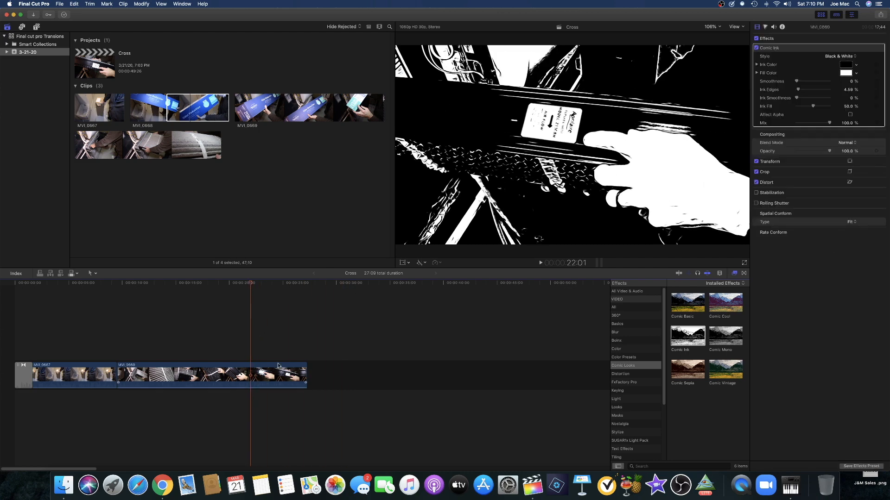
pyautogui.click(276, 372)
pyautogui.press('super+z')
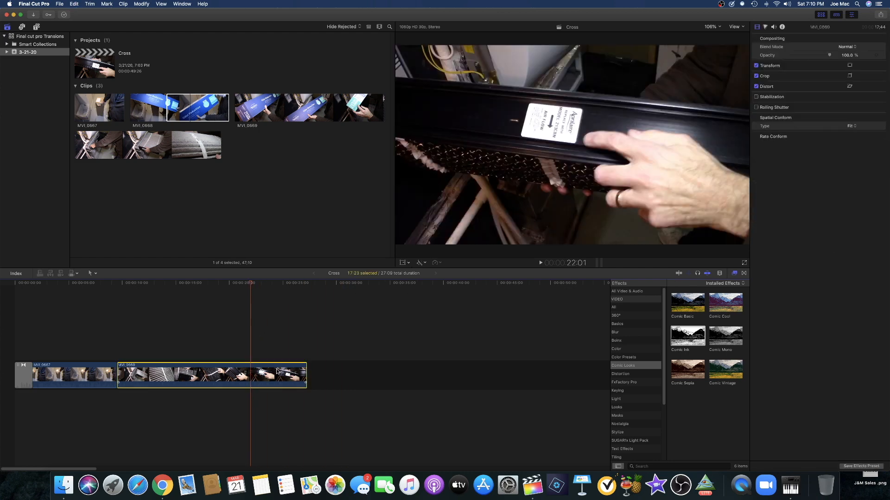
# Look through the Basics and Color effects and return to the installed transitions
pyautogui.click(631, 325)
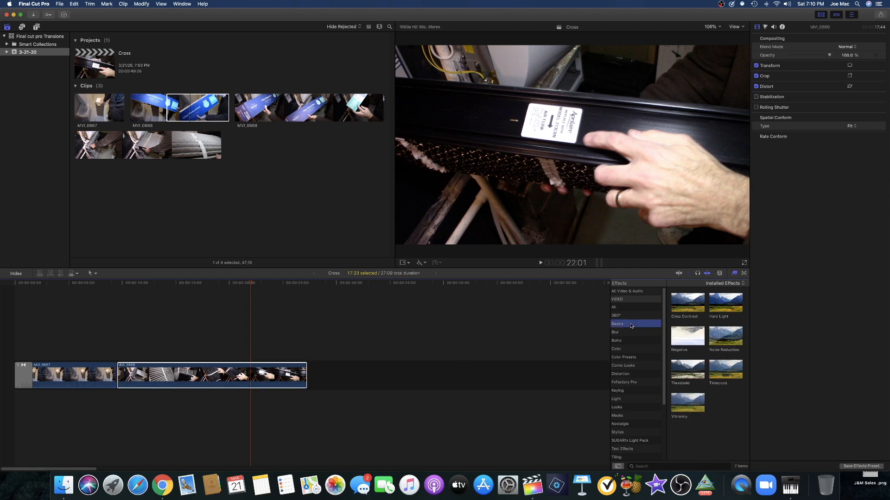
pyautogui.click(635, 349)
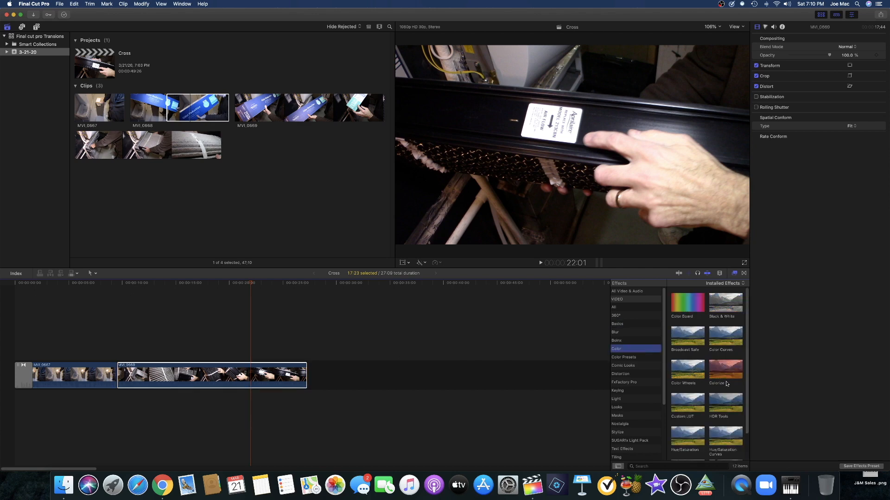
pyautogui.click(727, 383)
pyautogui.scroll(-3, 634, 351)
pyautogui.scroll(3, 635, 350)
pyautogui.click(743, 274)
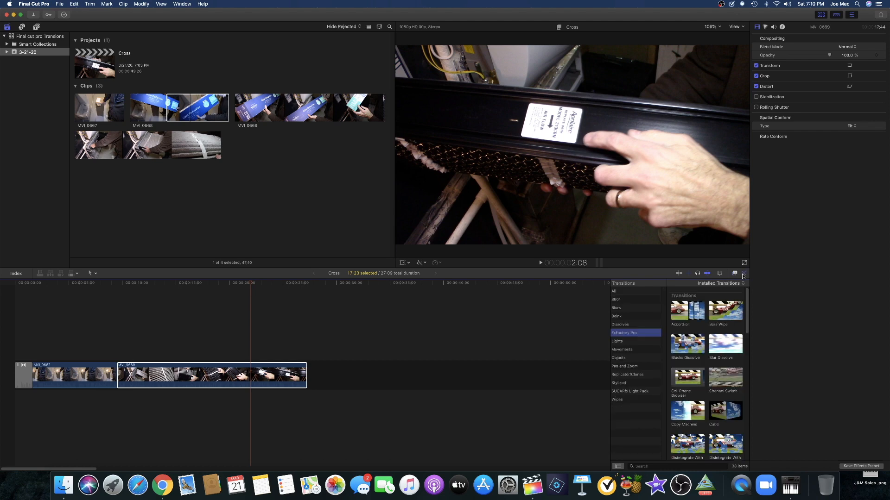